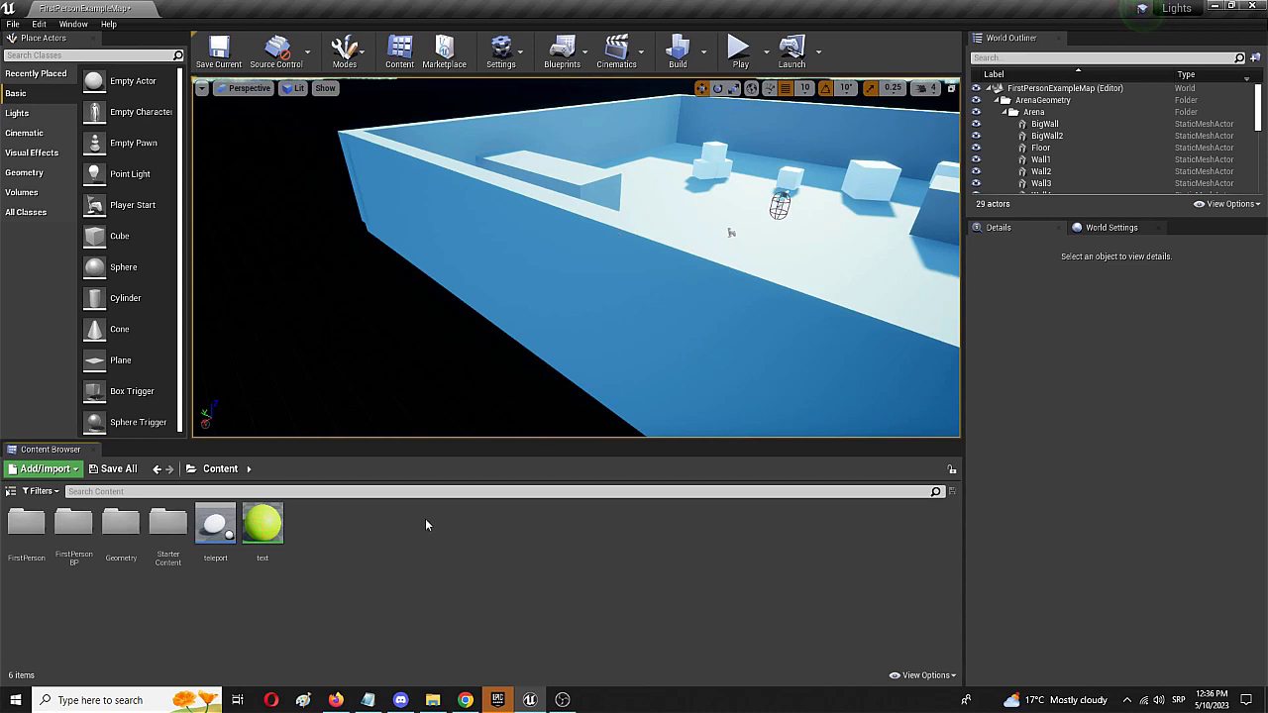
Create a new material asset in the Content folder named Grasswalll
right_click(361, 530)
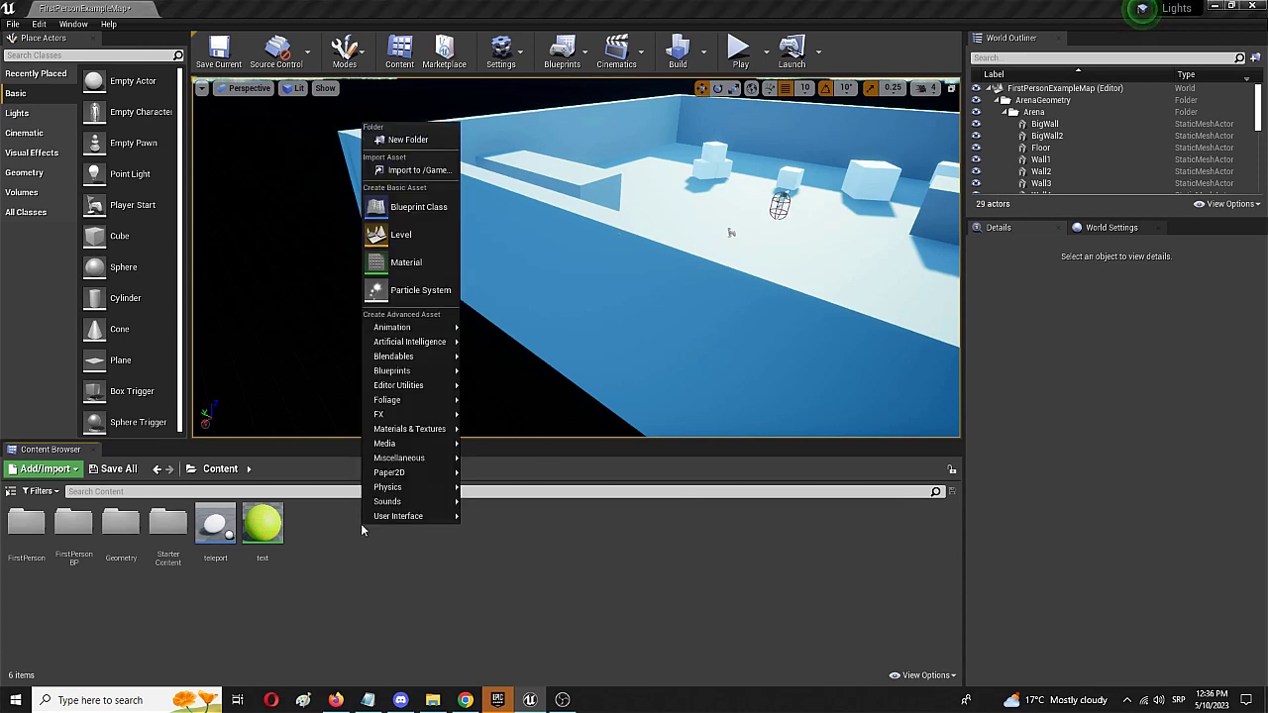
click(416, 262)
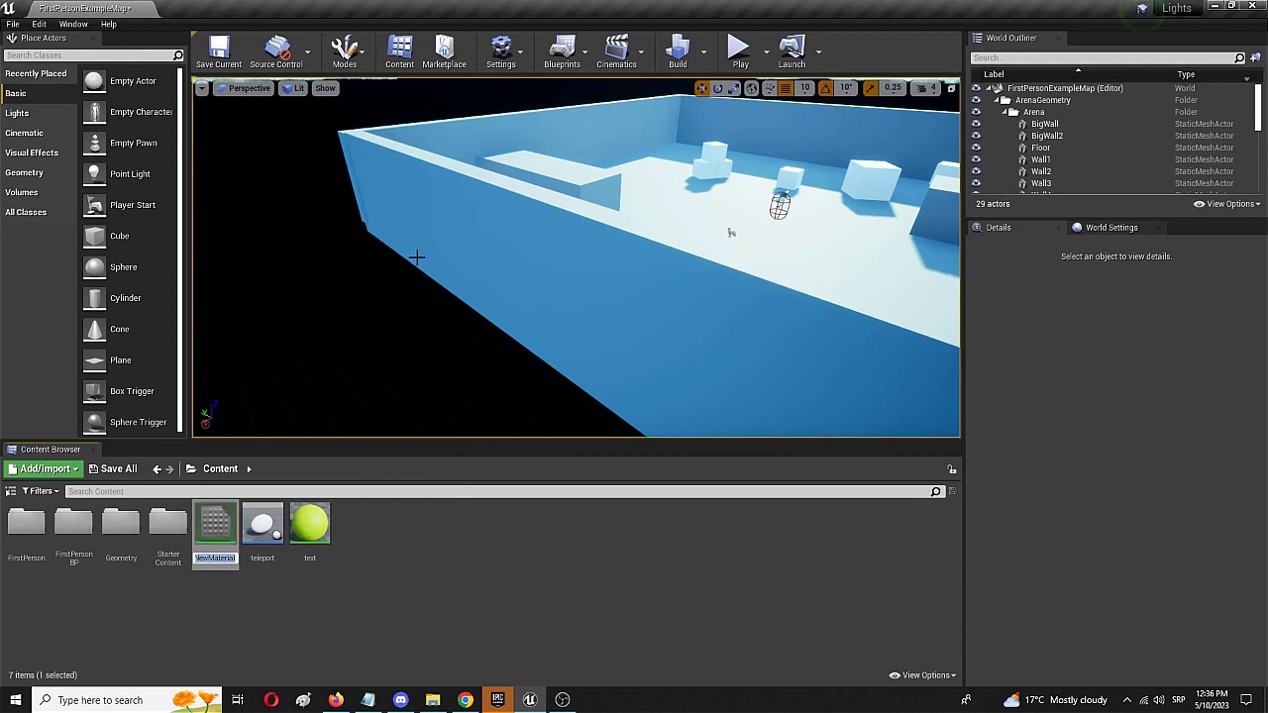
text(Gl)
text(asswalll)
key(Return)
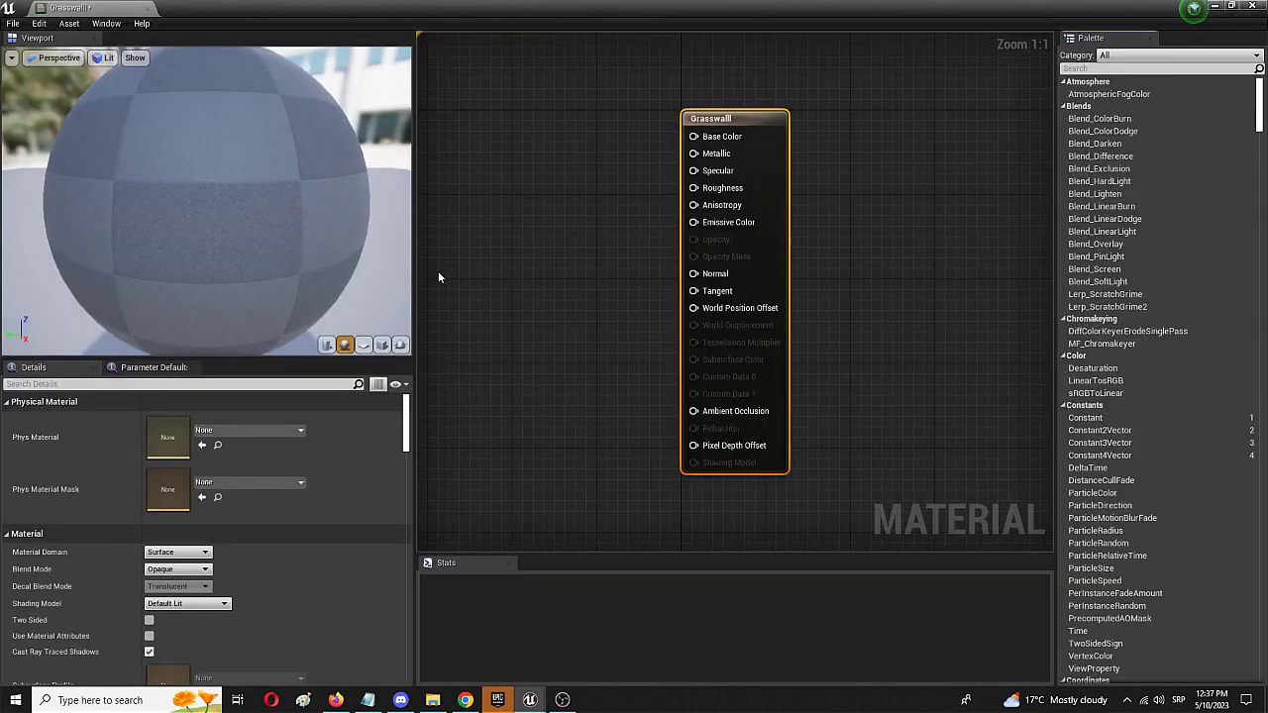
Add a Texture Sample node, copy-paste a second one, and stack them vertically
right_drag(531, 251, 705, 259)
right_click(530, 185)
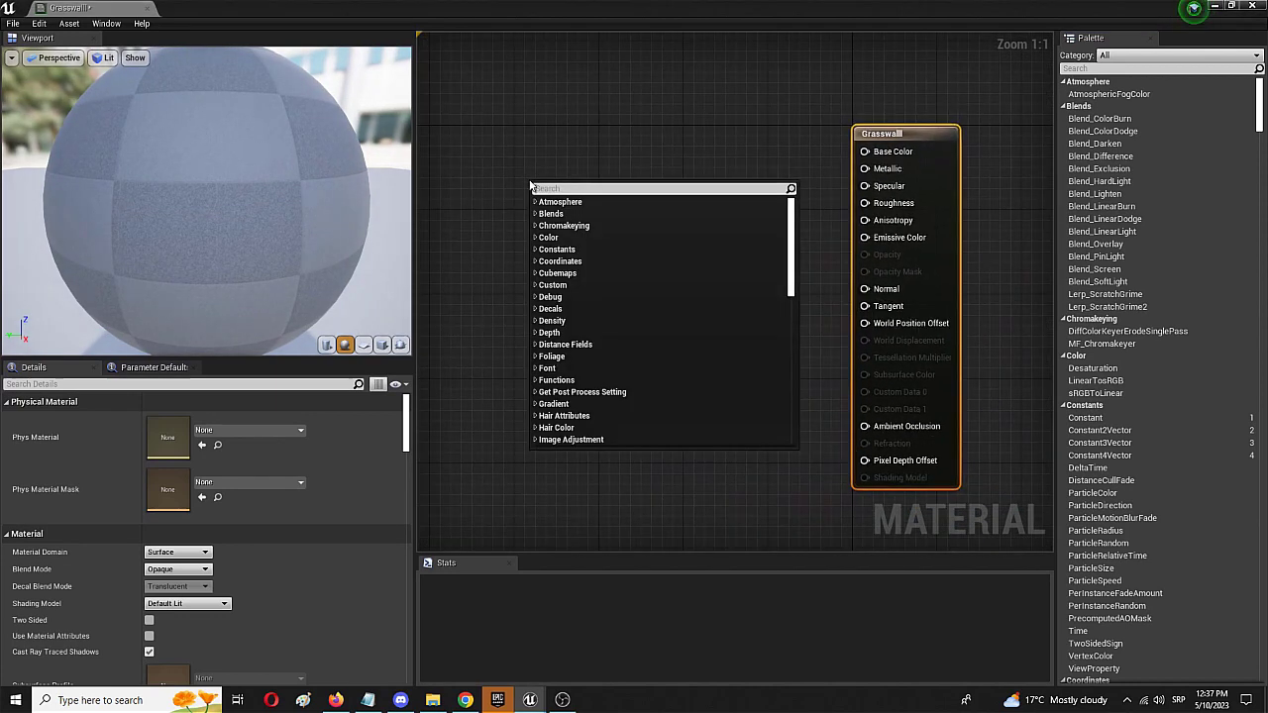
text(textiu)
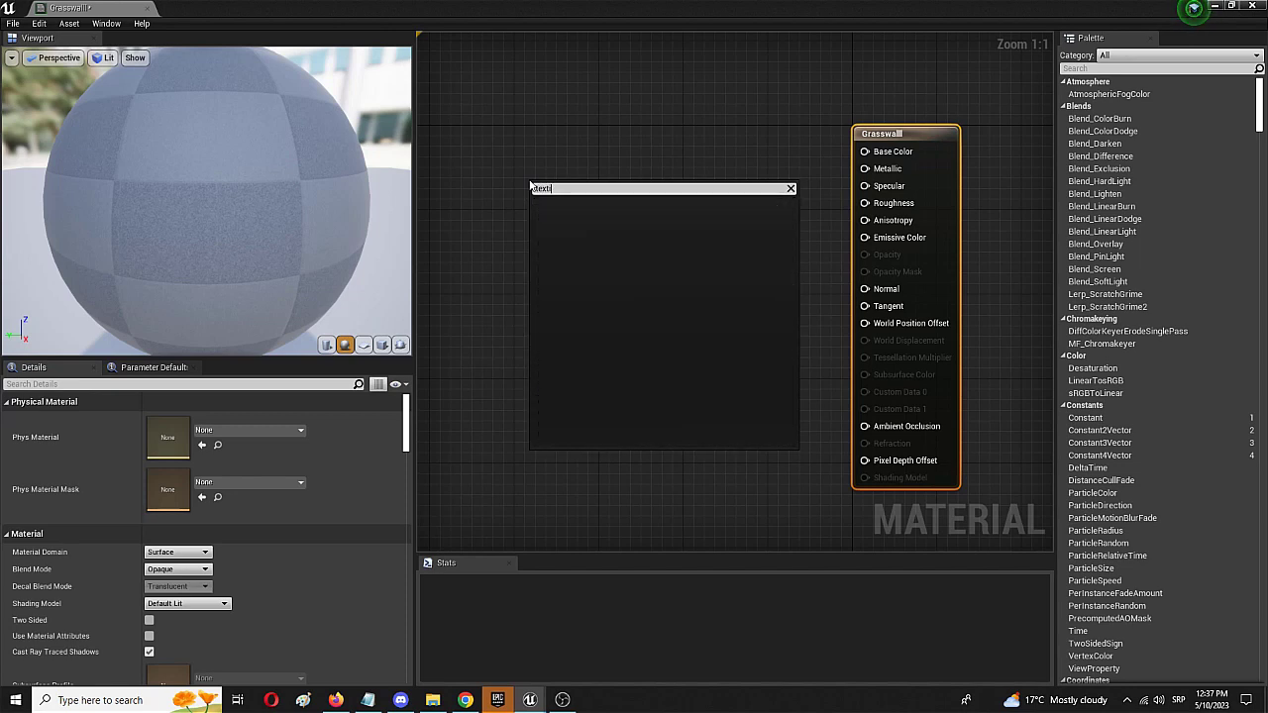
key(BackSpace)
text(ure)
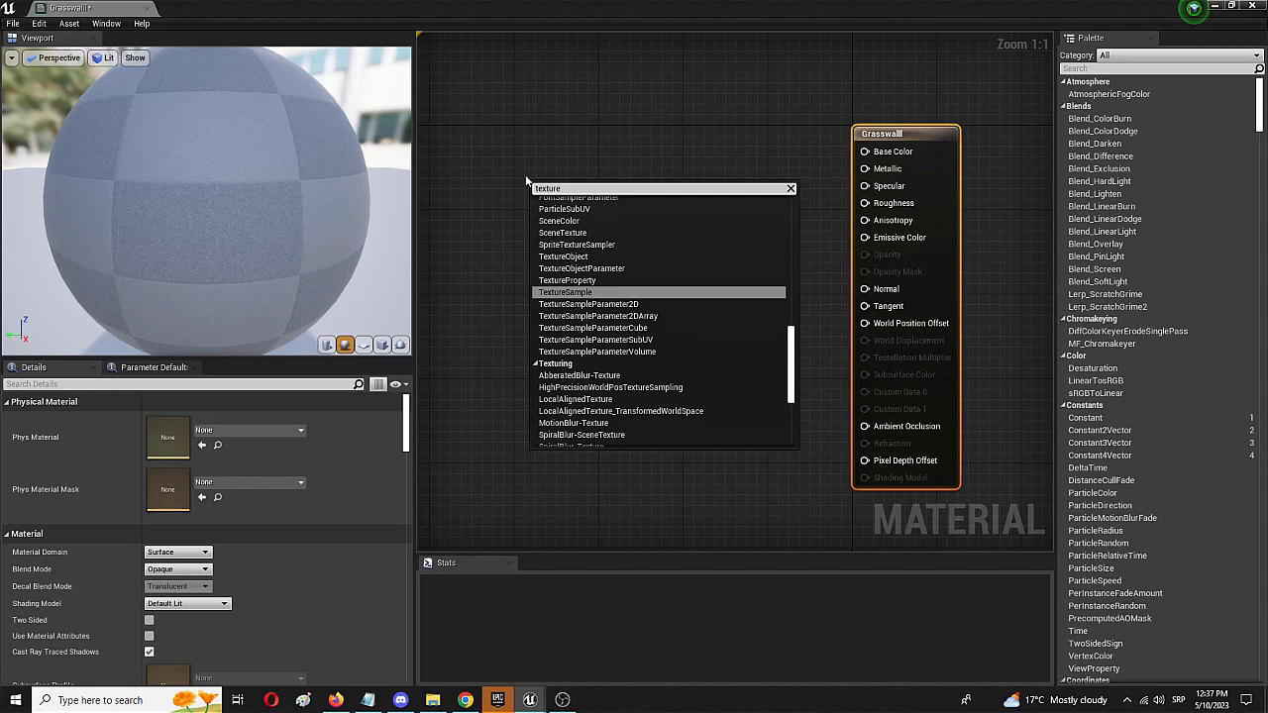
click(605, 290)
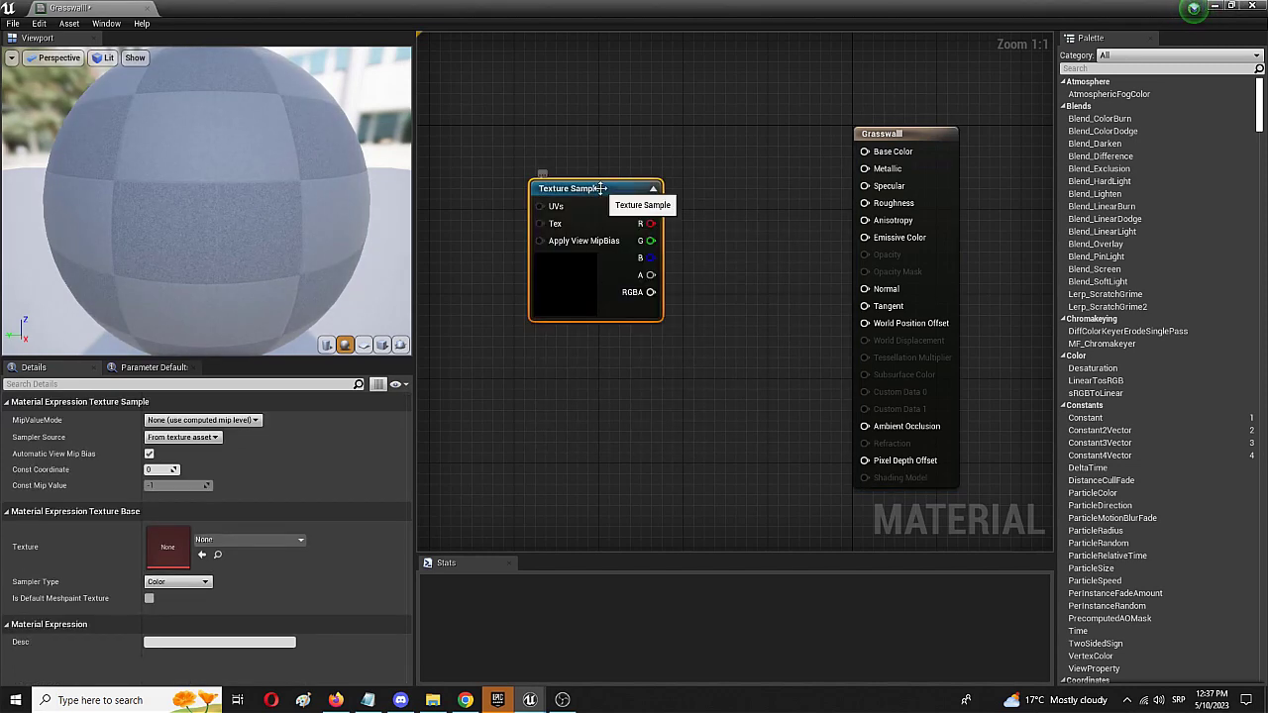
key(ctrl+c)
key(ctrl+v)
drag(619, 195, 504, 419)
drag(572, 192, 483, 137)
drag(591, 393, 527, 341)
Assign T_Brick_Clay_Beveled_D to the upper sample and T_Ground_Grass_D to the lower one
click(485, 239)
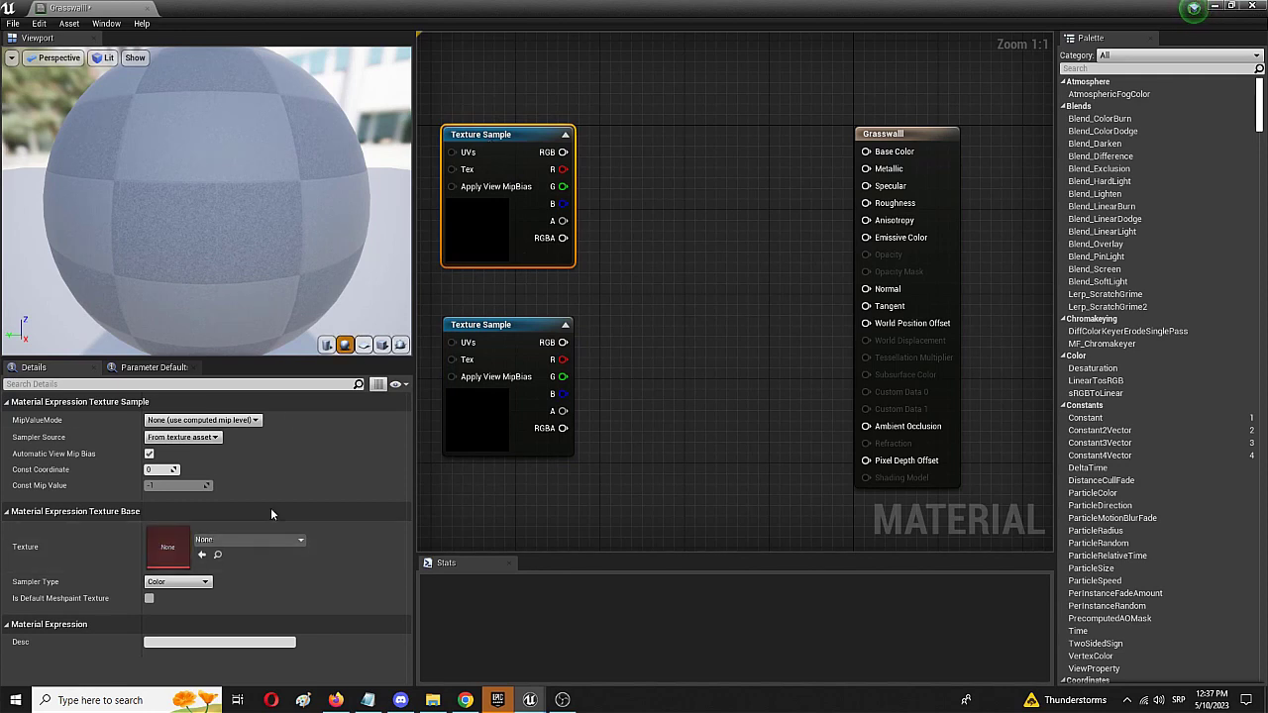
click(224, 541)
text(wall)
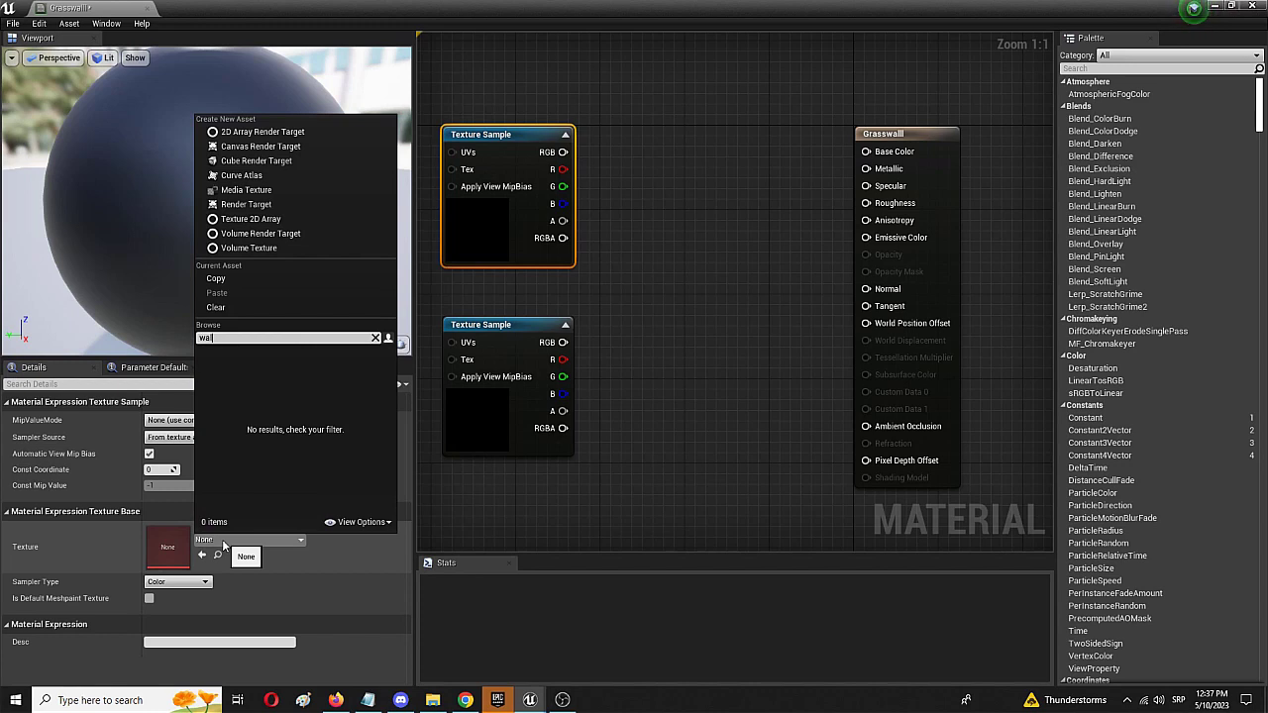
key(BackSpace)
key(BackSpace)
key(BackSpace)
text(bric)
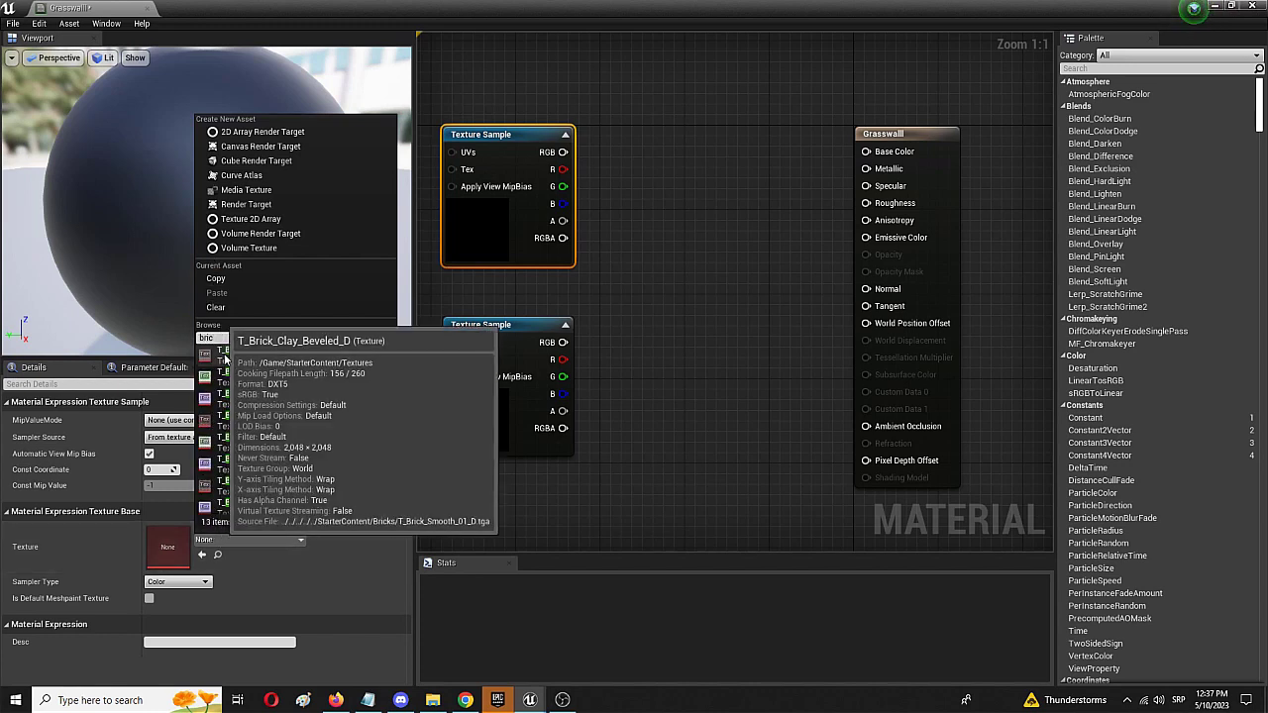
click(292, 362)
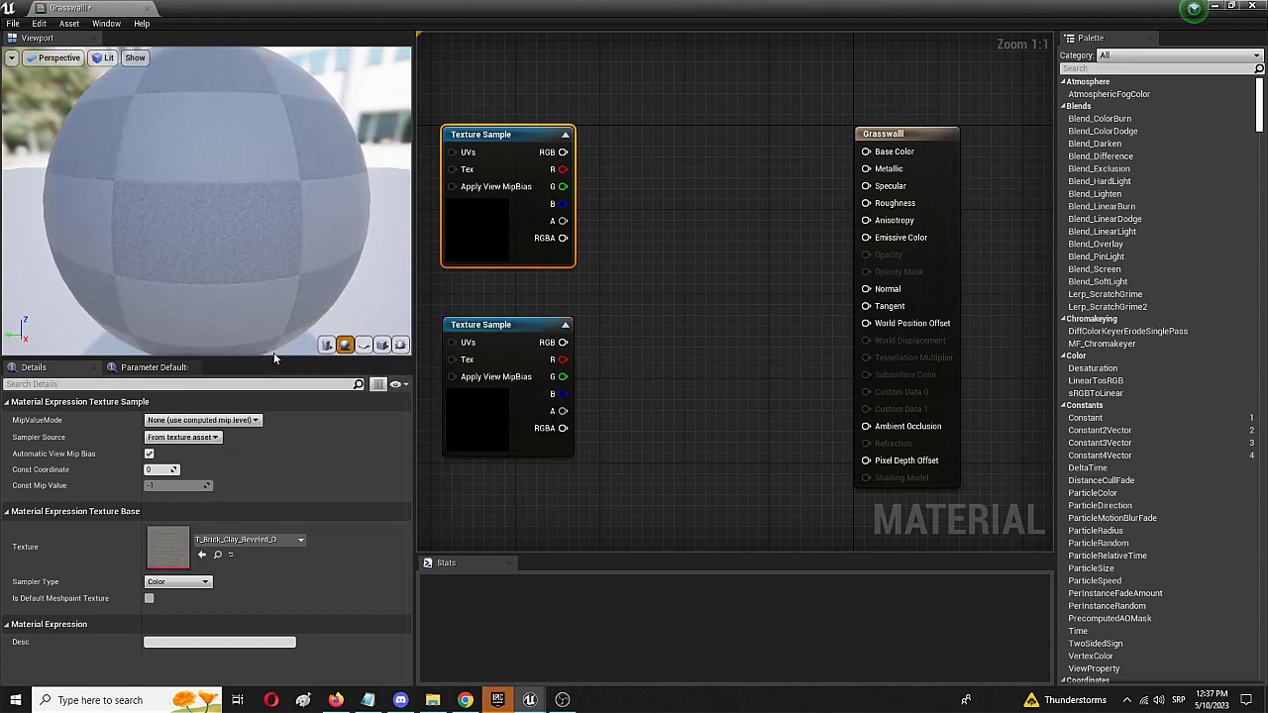
click(515, 442)
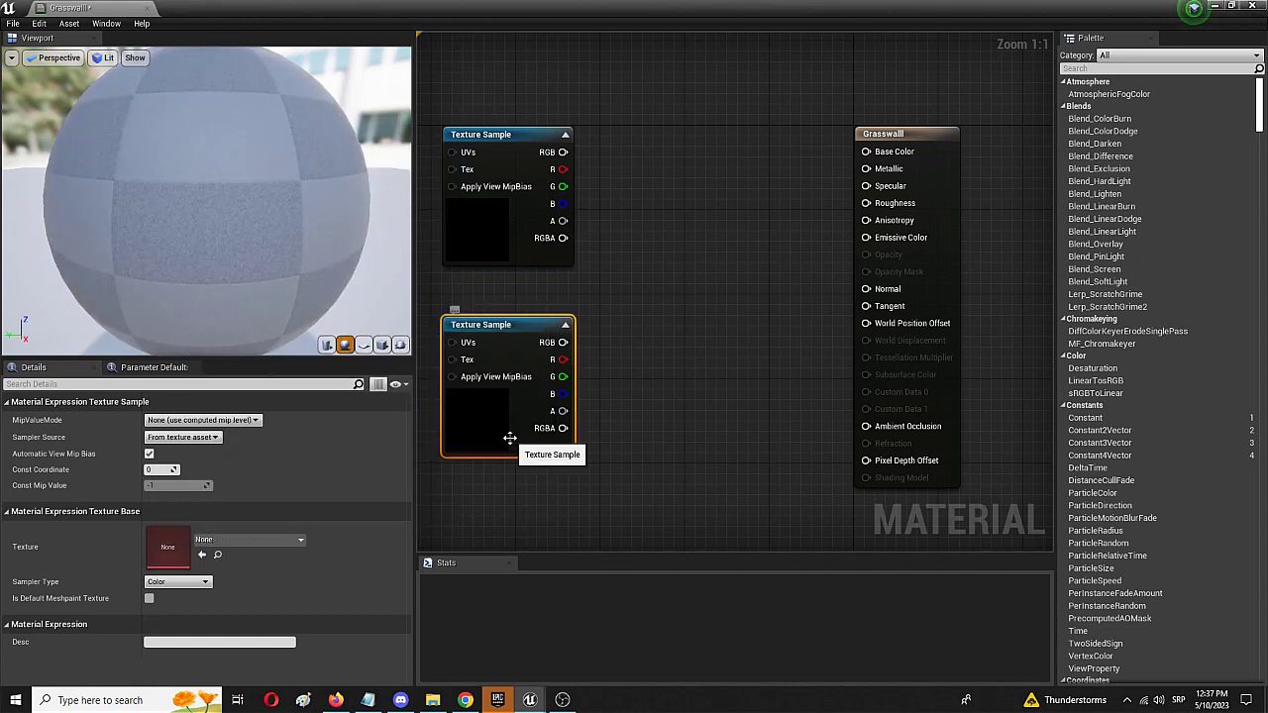
click(230, 540)
text(grass)
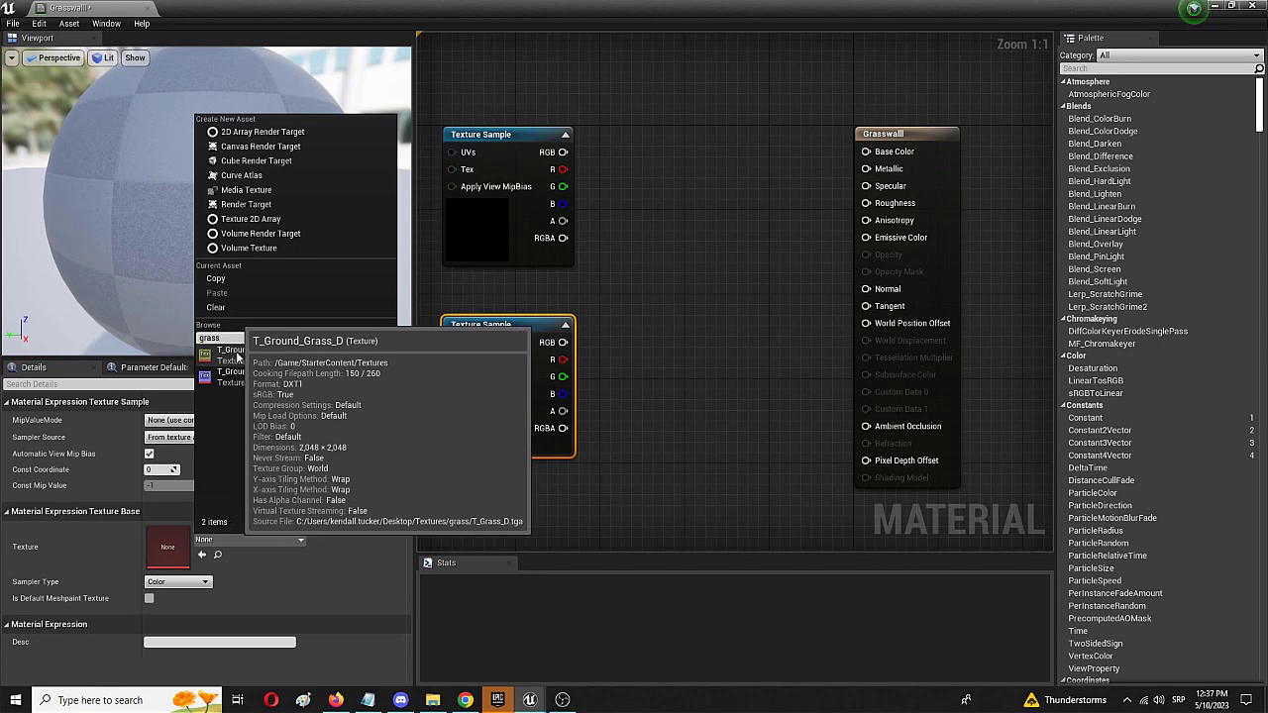
click(238, 355)
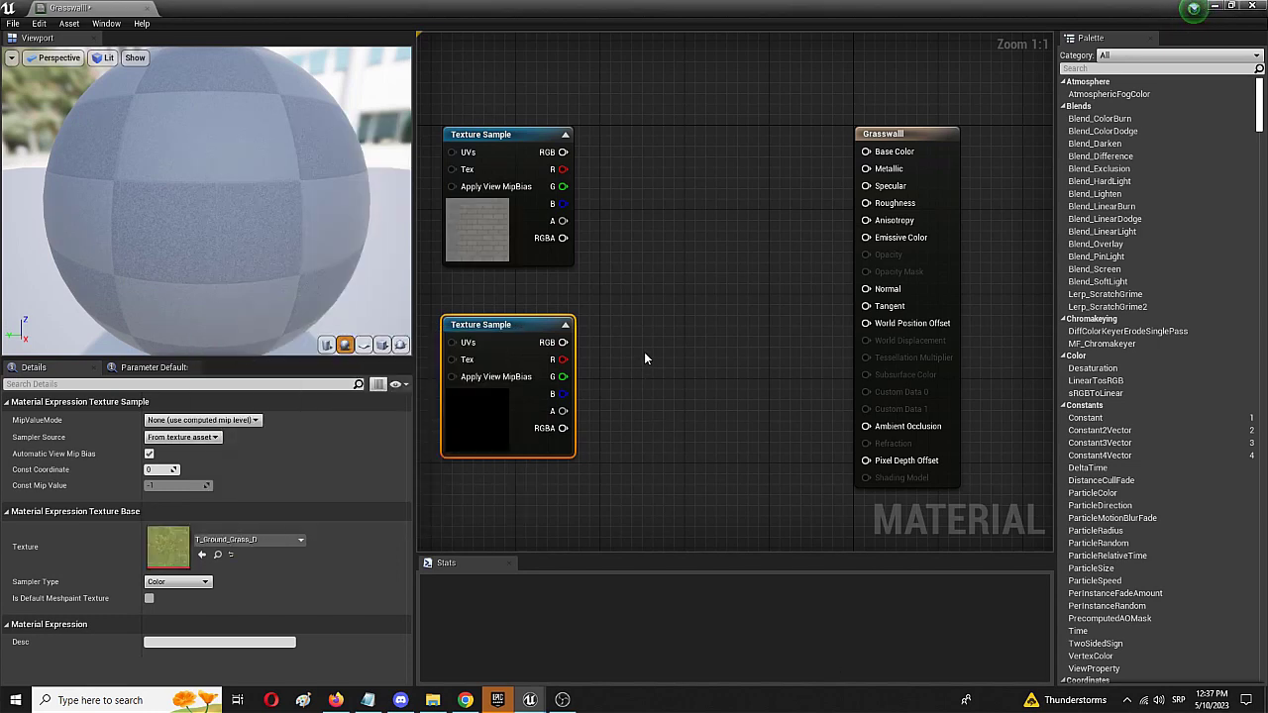
Add one Linear Interpolate node between the textures and the material output
right_click(691, 285)
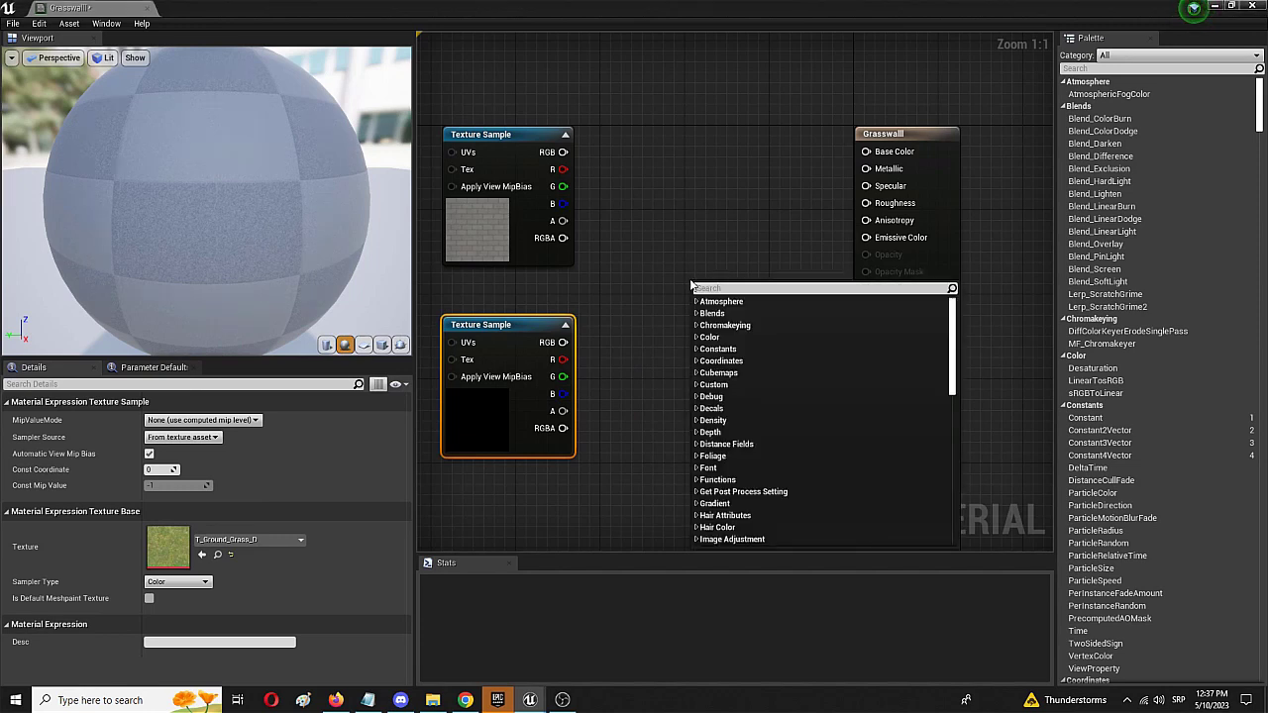
text(lerp)
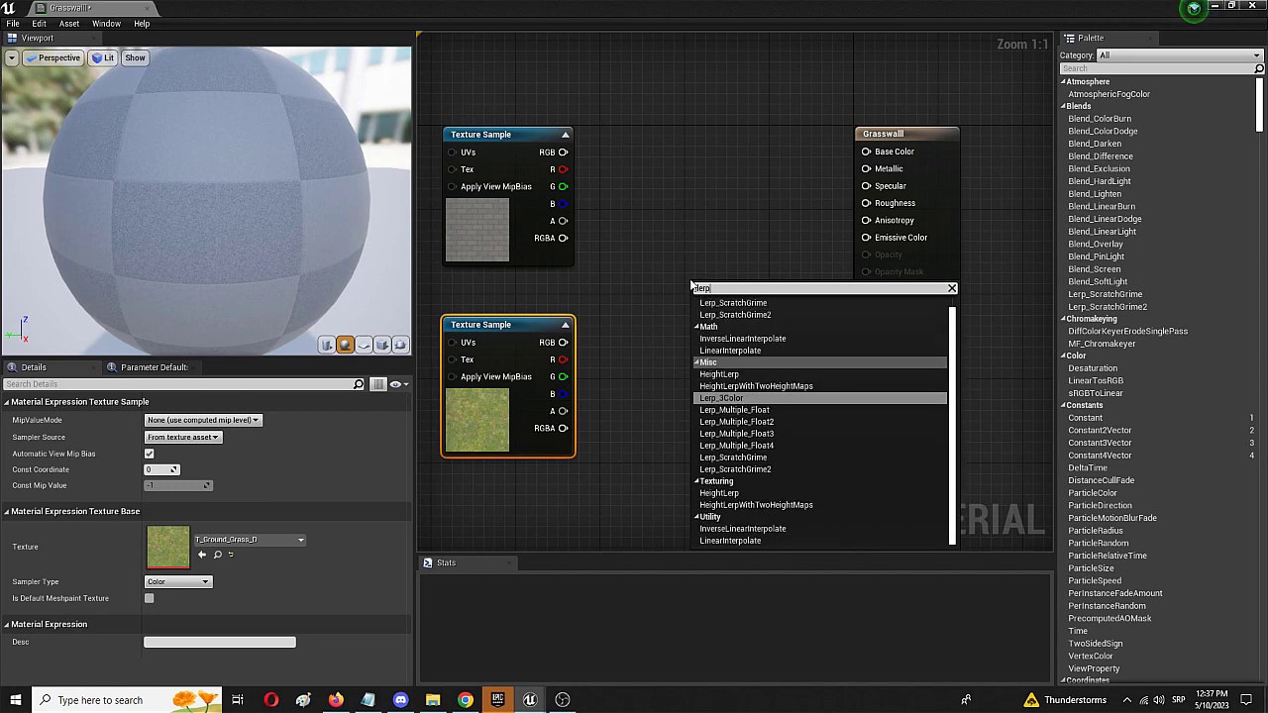
click(749, 542)
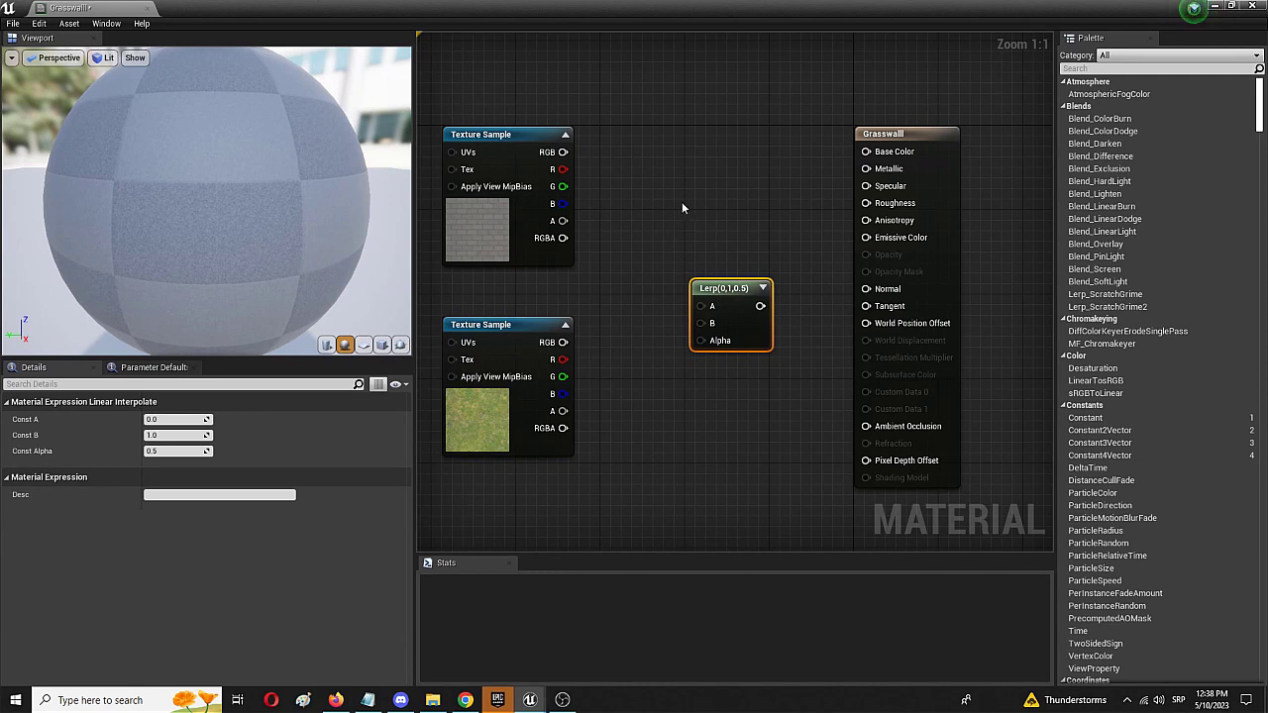
key(ctrl+d)
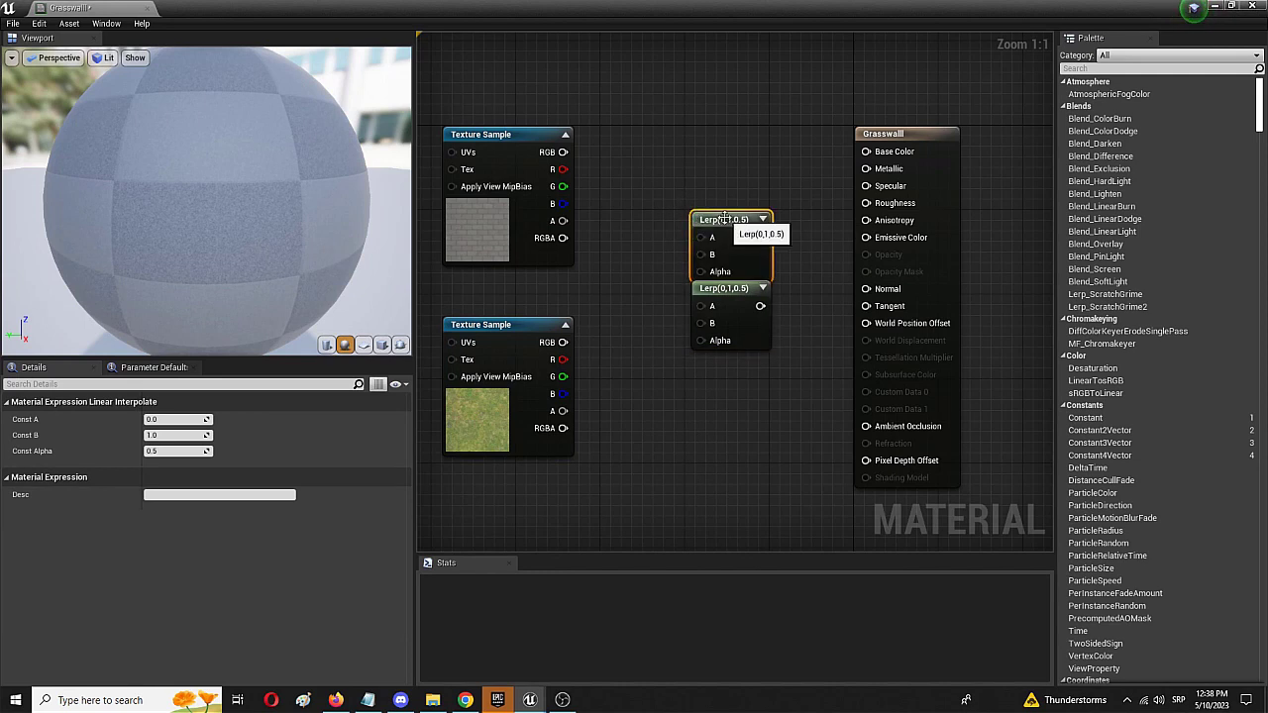
drag(721, 217, 811, 246)
key(Delete)
drag(731, 287, 736, 197)
Wire brick RGB to Lerp A, grass RGB to B, and grass alpha to Alpha
drag(562, 151, 705, 216)
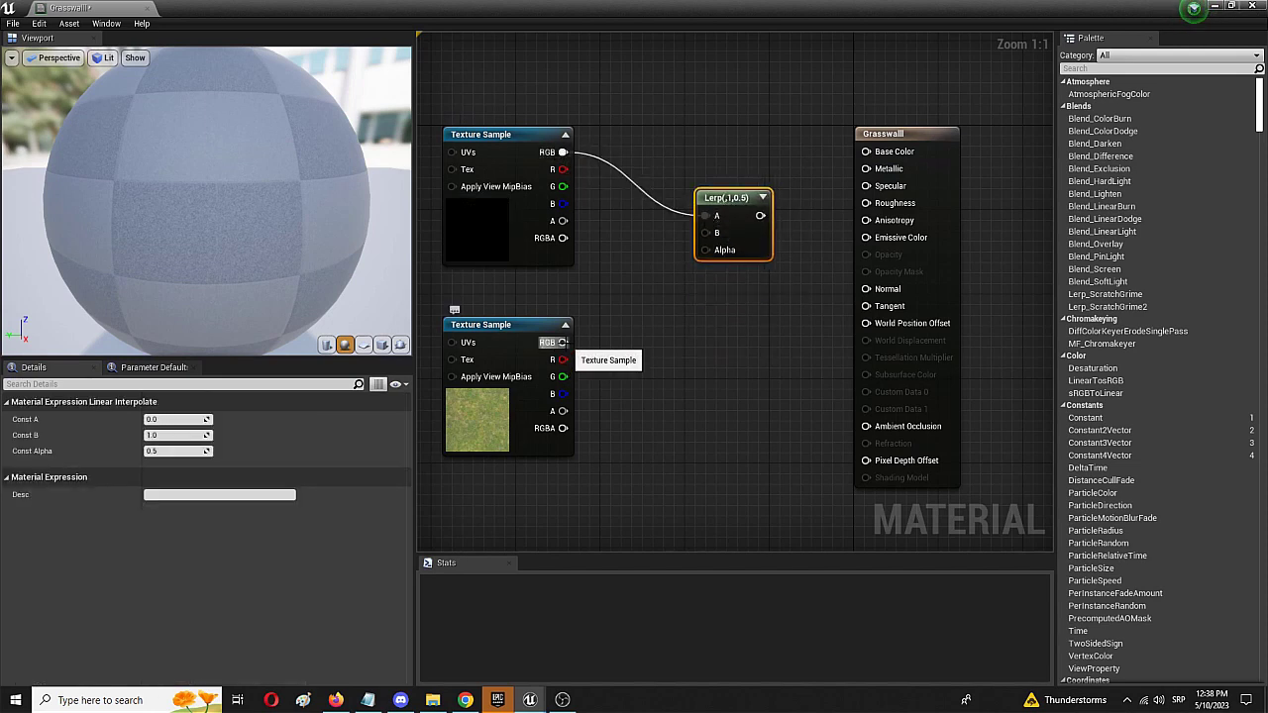
drag(562, 343, 706, 239)
drag(568, 411, 708, 254)
drag(729, 210, 868, 156)
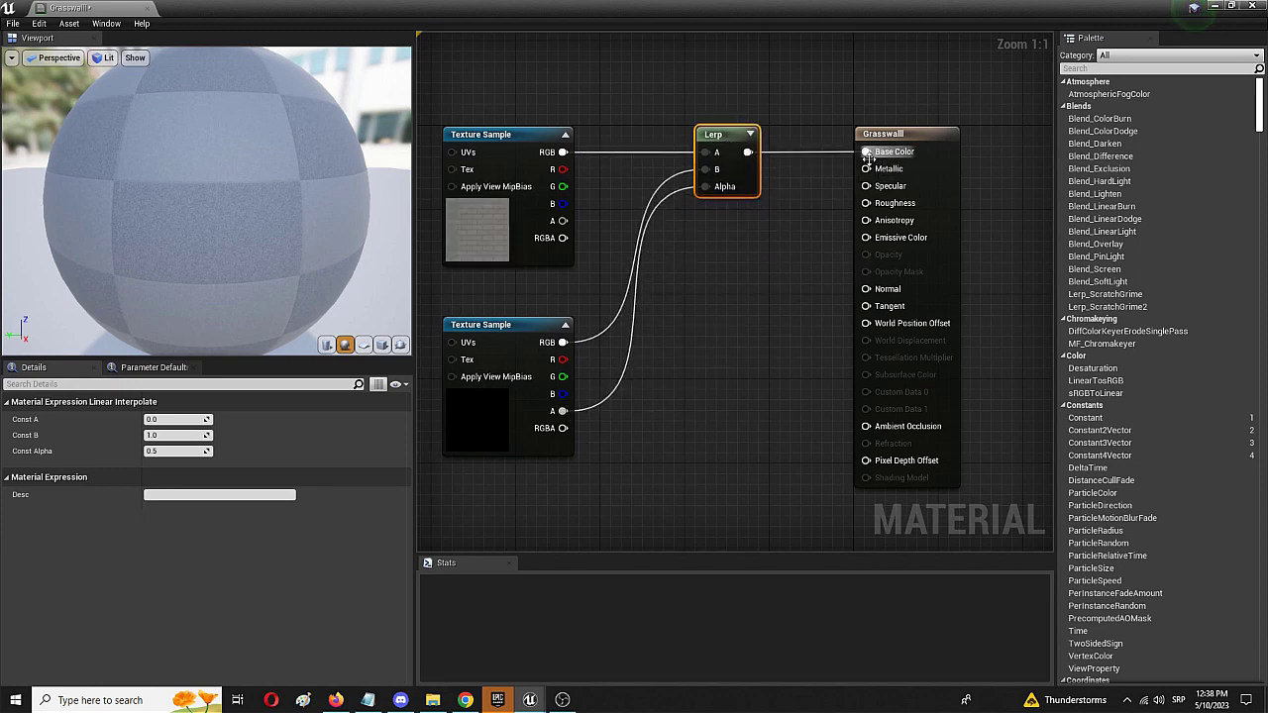
Save the Grasswalll material from the File menu
click(11, 24)
click(19, 49)
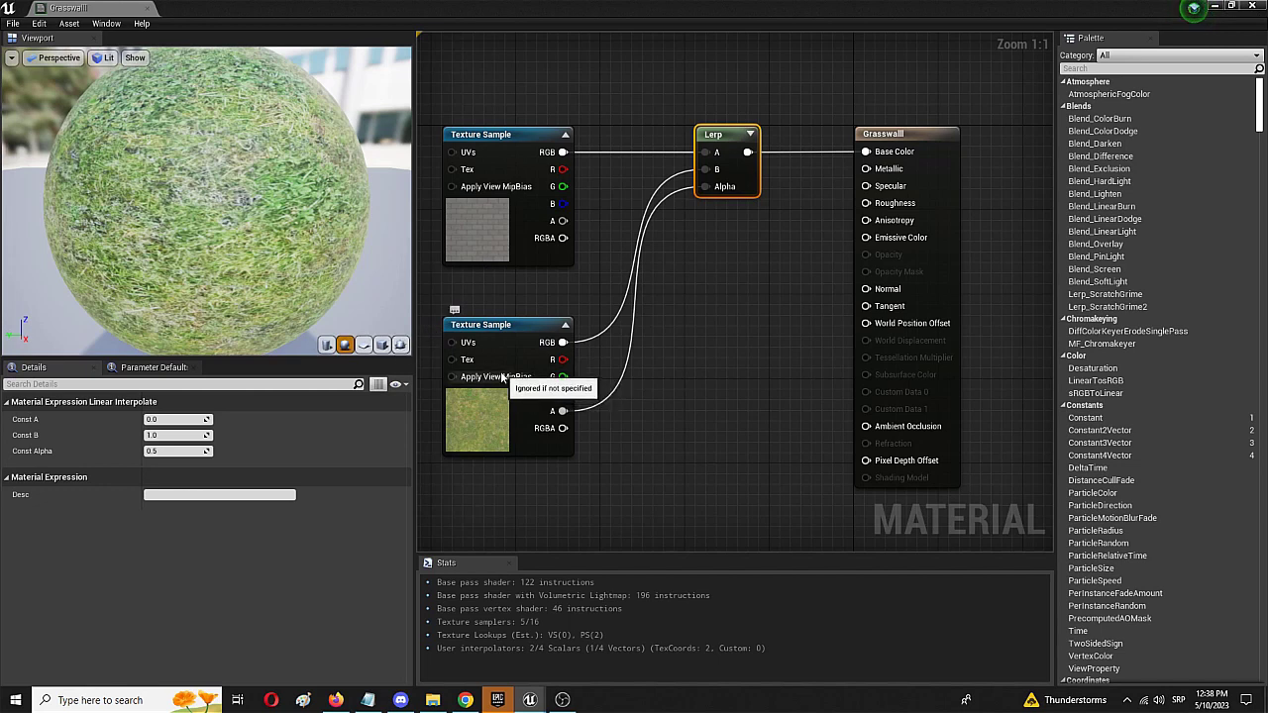
Disconnect the grass colour and alpha from the Lerp and add a Scalar Parameter node
alt+click(612, 391)
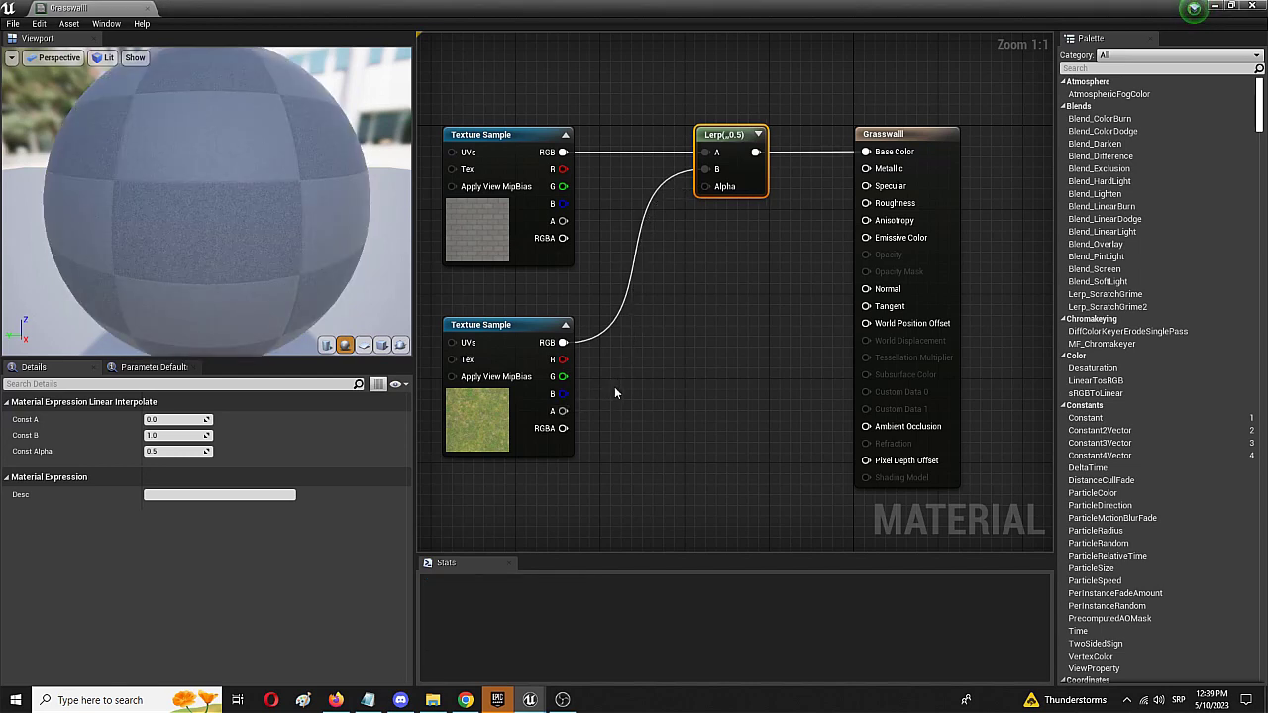
alt+click(609, 332)
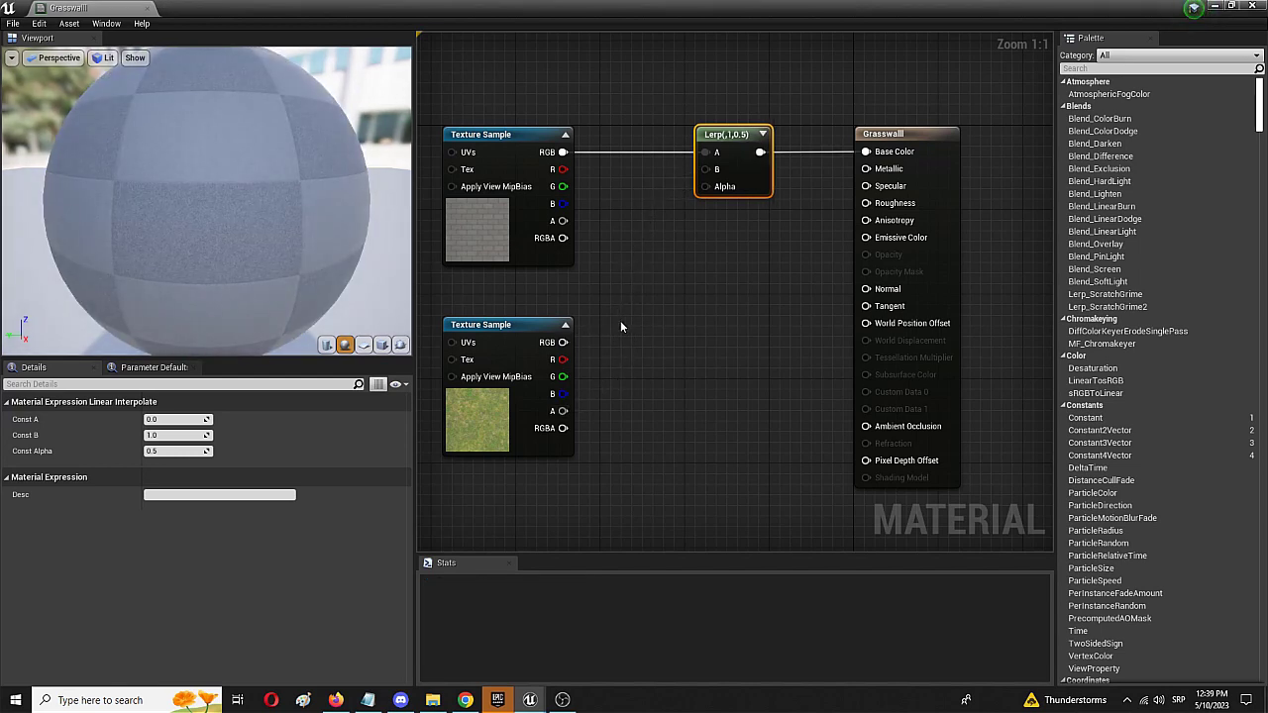
right_click(655, 330)
text(sine)
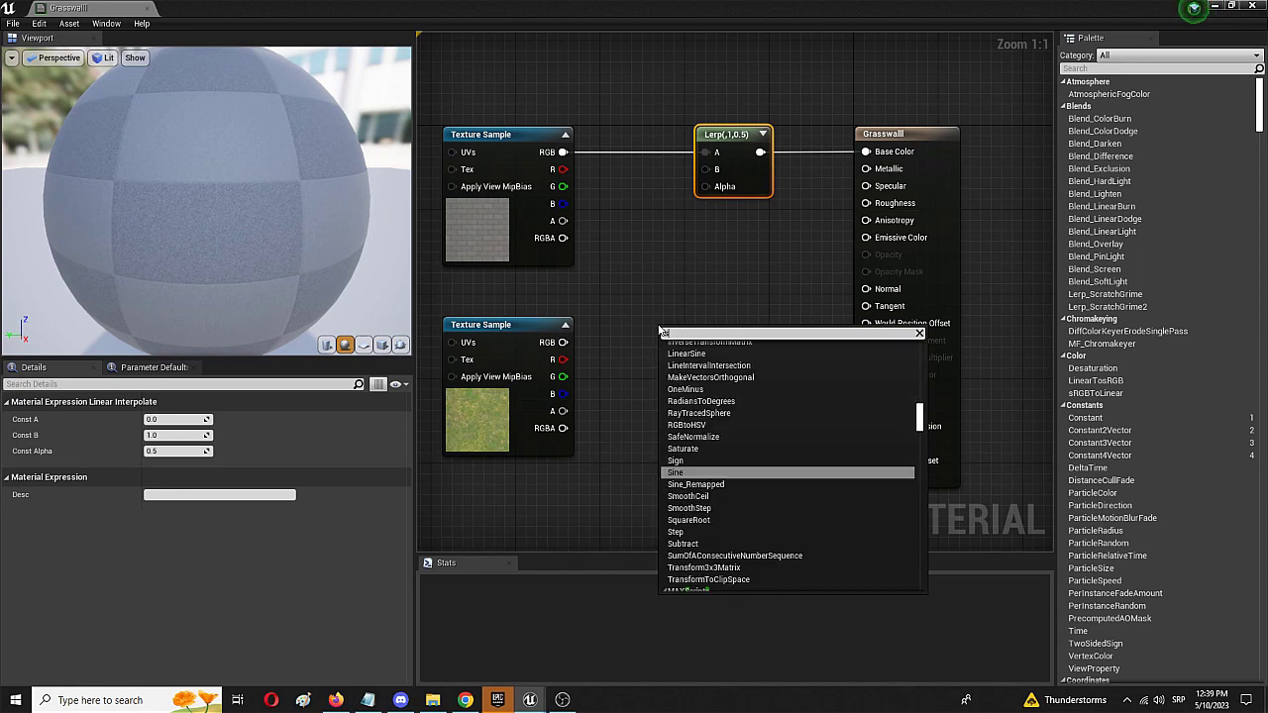
key(BackSpace)
key(BackSpace)
key(BackSpace)
key(BackSpace)
text(scal)
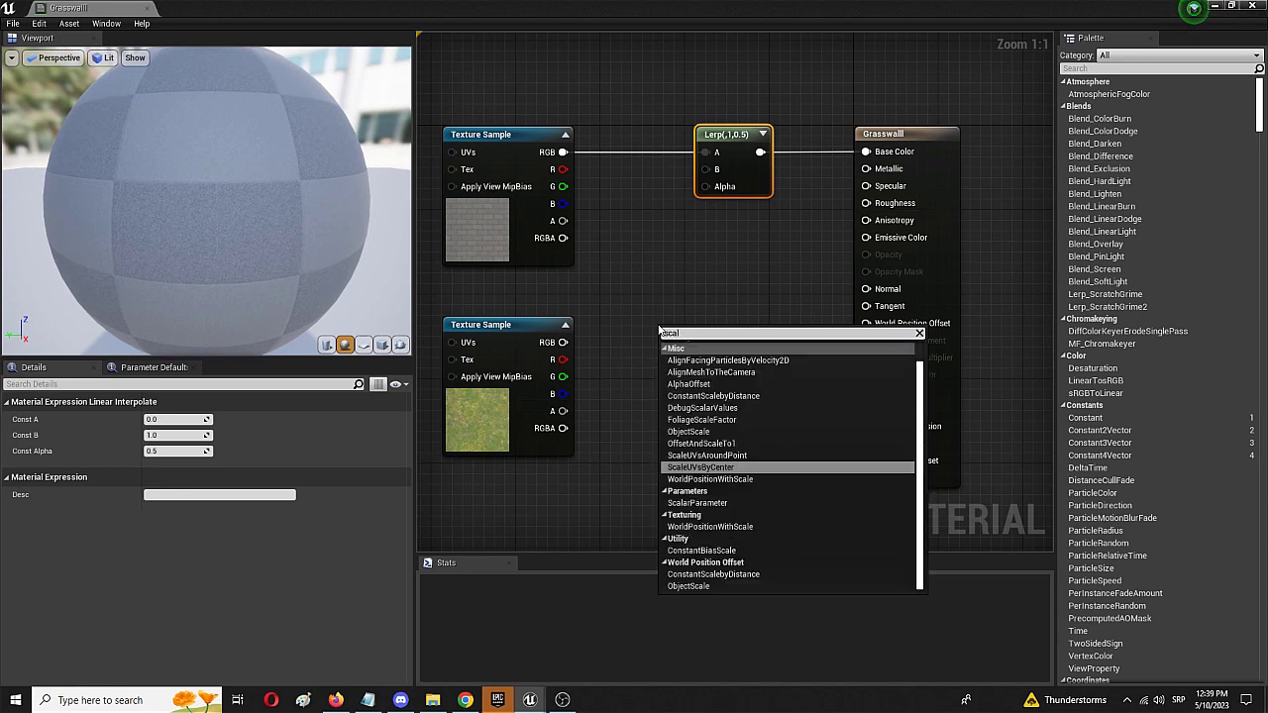
text(ar)
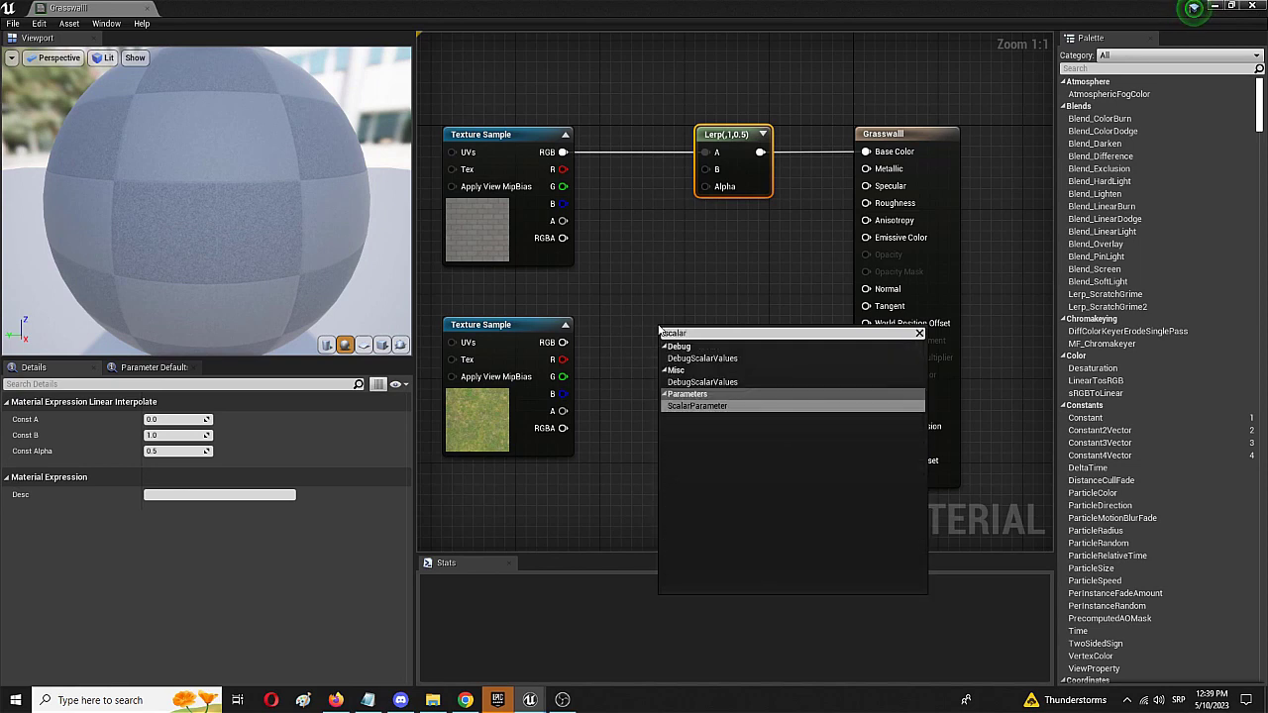
click(698, 406)
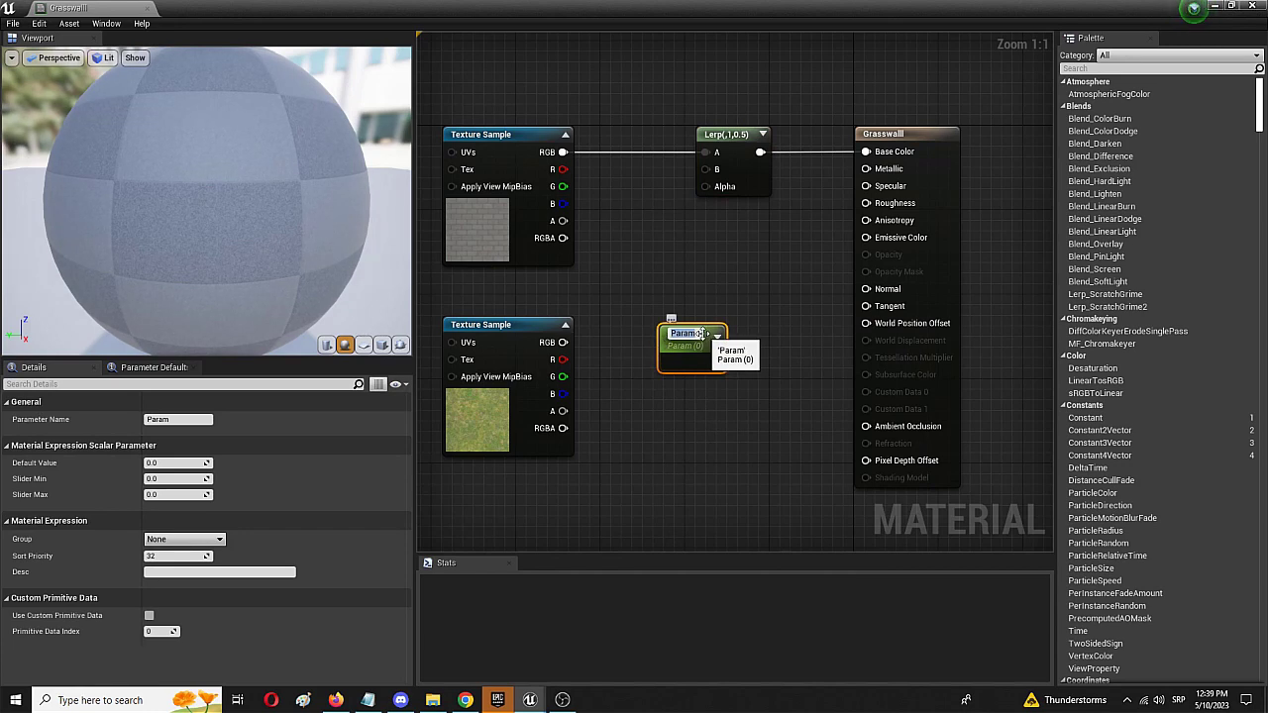
Name the parameter GrassIntens and set its default value to 1.0
text(GrassInce)
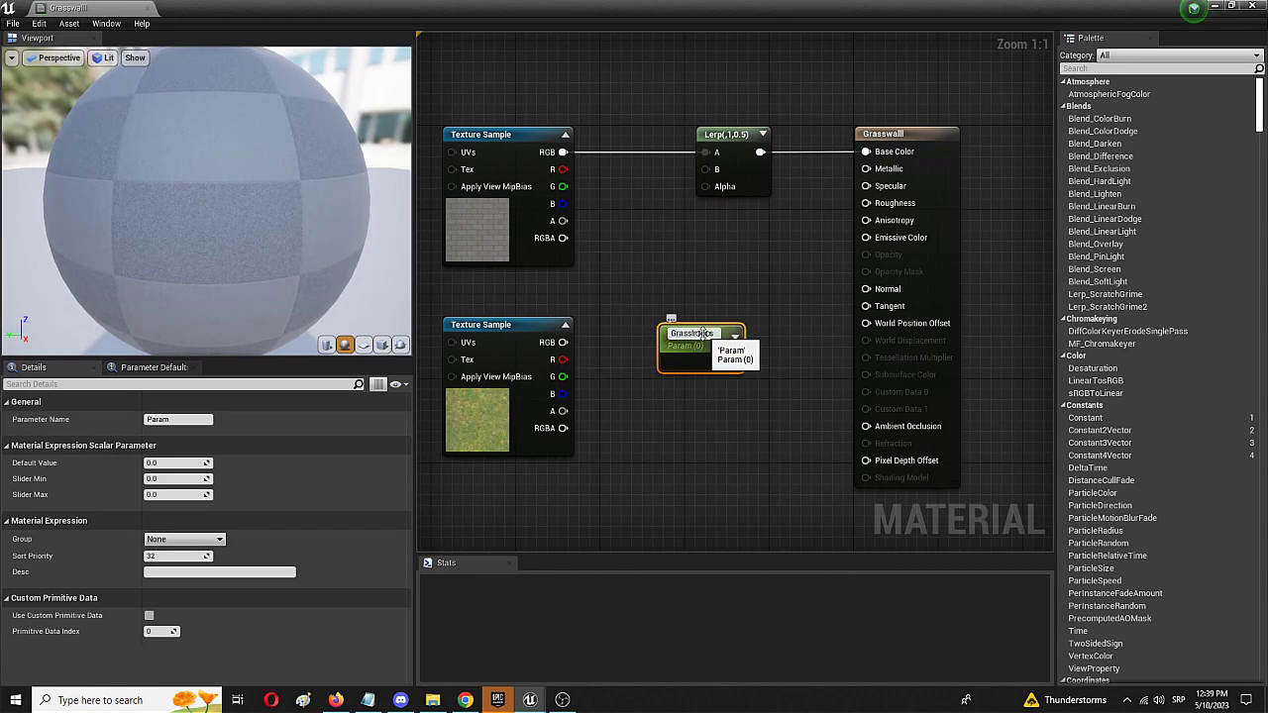
text(ns)
key(Return)
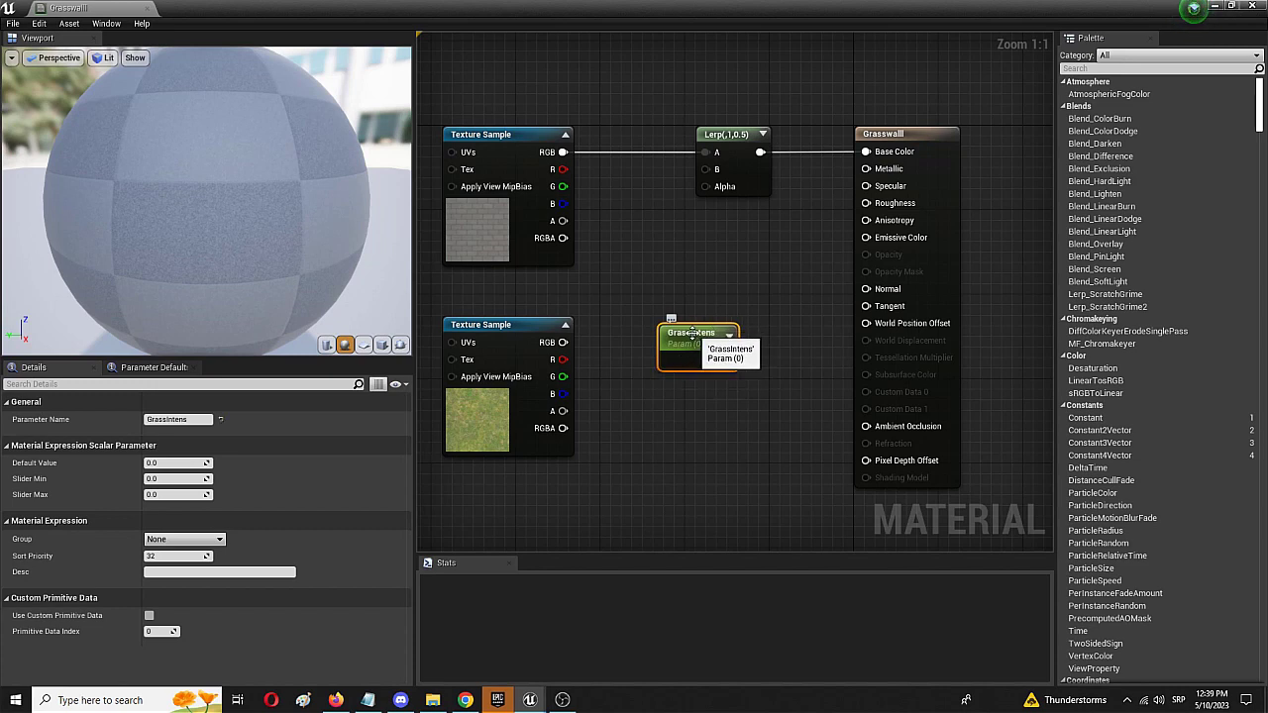
click(177, 462)
text(1)
key(Return)
Add a Multiply node positioned above the GrassIntens parameter
drag(691, 335, 707, 284)
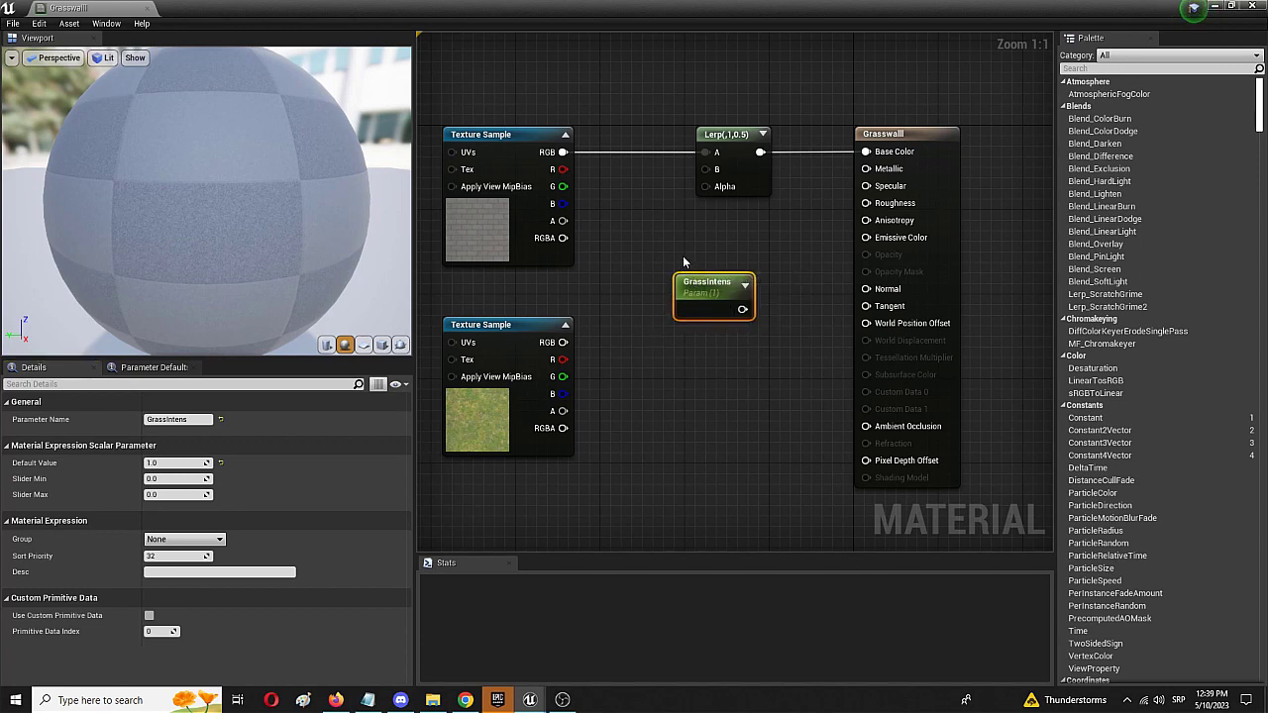
drag(708, 285, 686, 388)
right_click(687, 347)
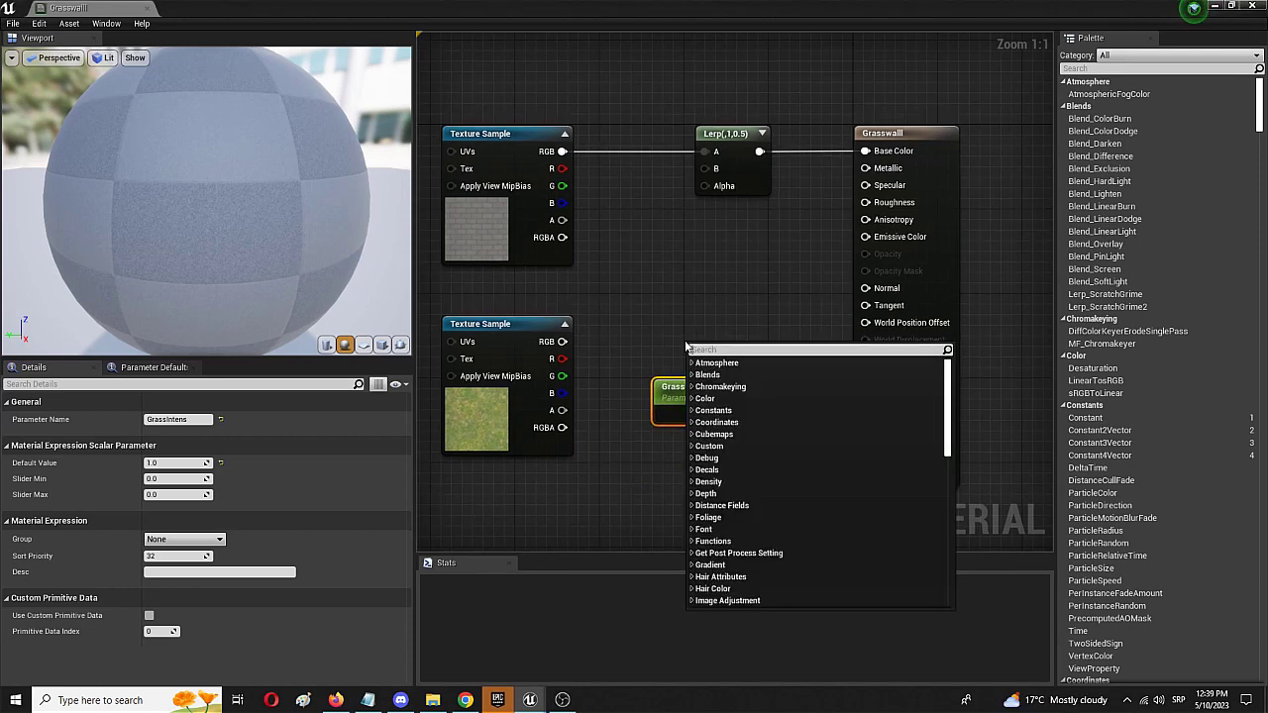
text(multip)
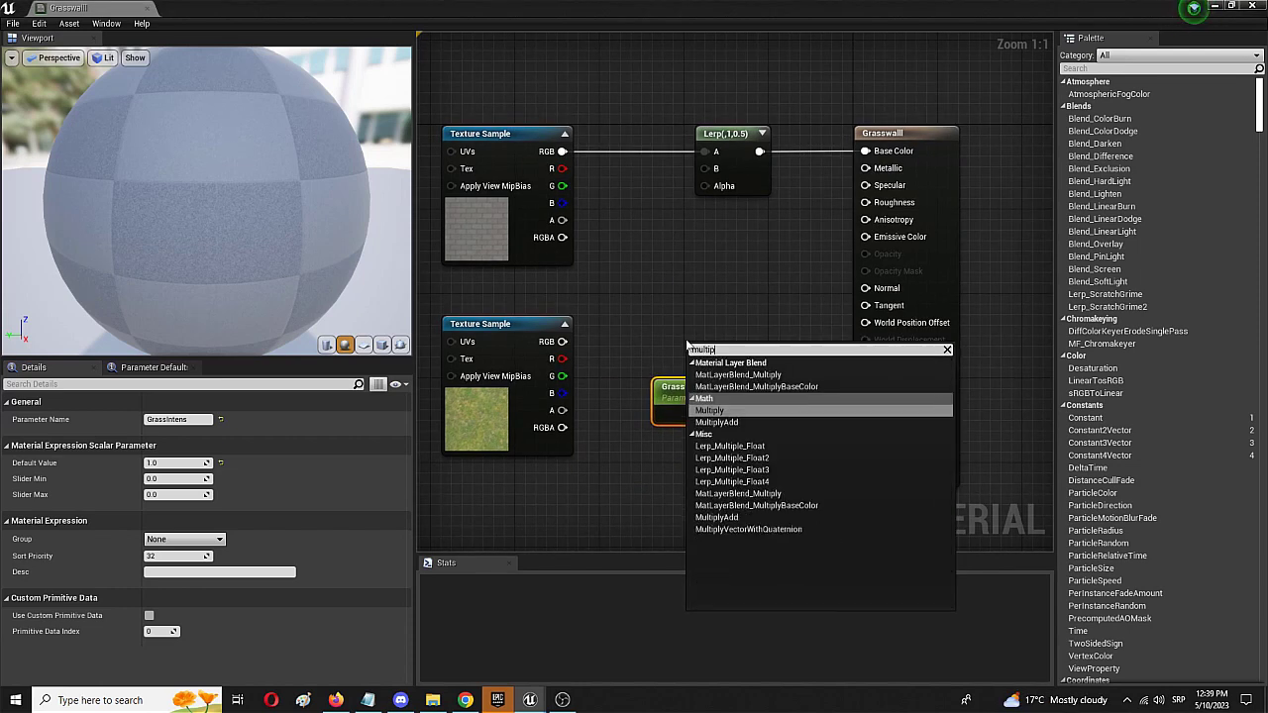
click(744, 409)
drag(737, 353, 677, 266)
drag(708, 399, 683, 390)
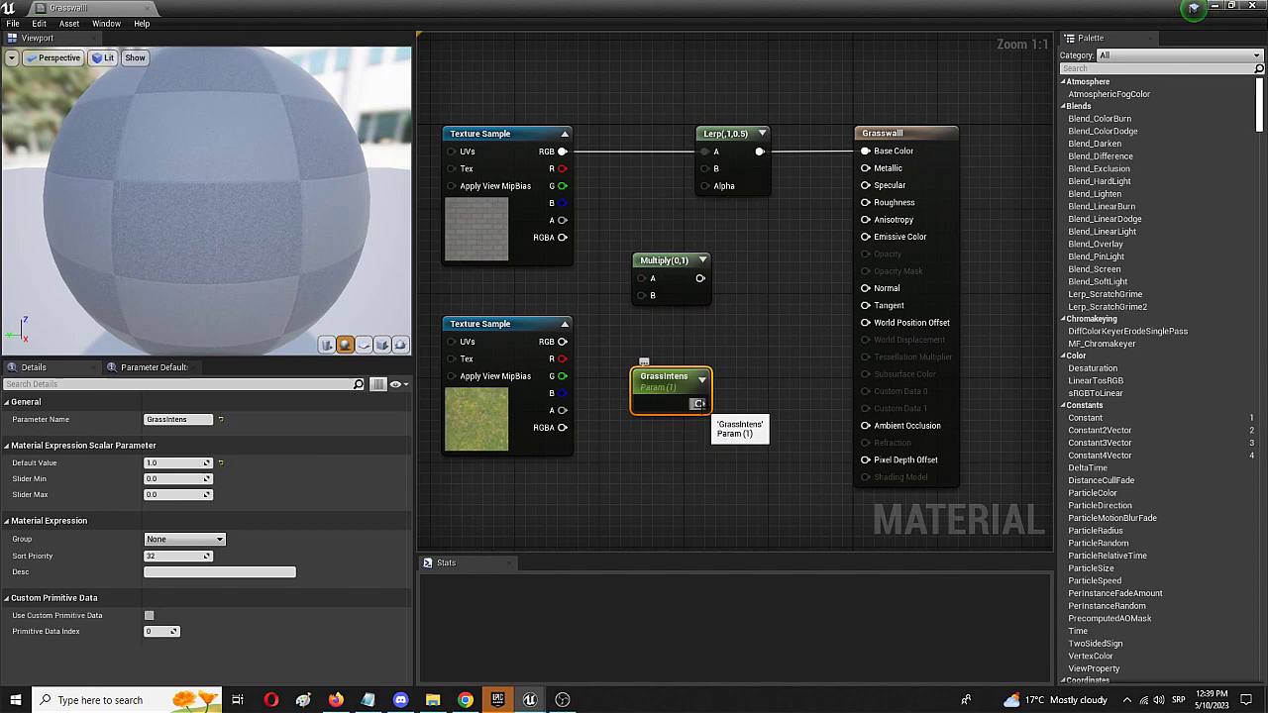
Wire GrassIntens to Multiply B, grass RGB to A, and the Multiply output into Lerp B
drag(699, 403, 648, 298)
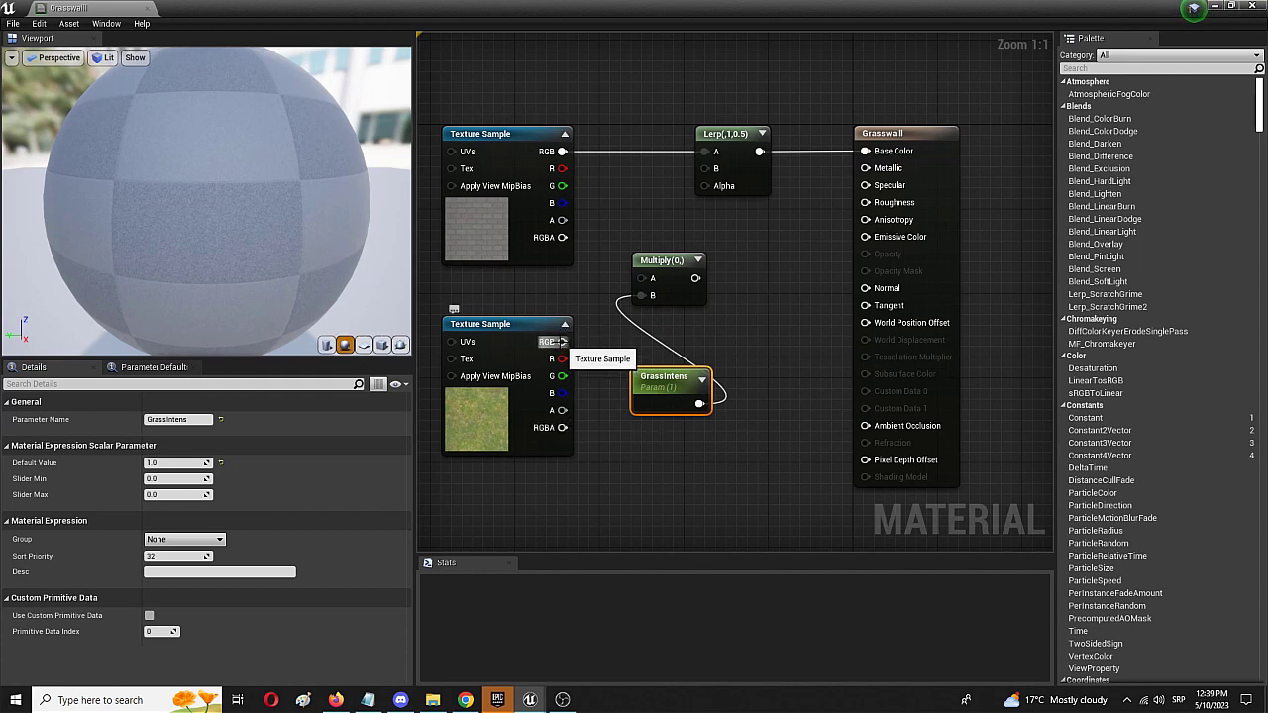
drag(563, 342, 652, 278)
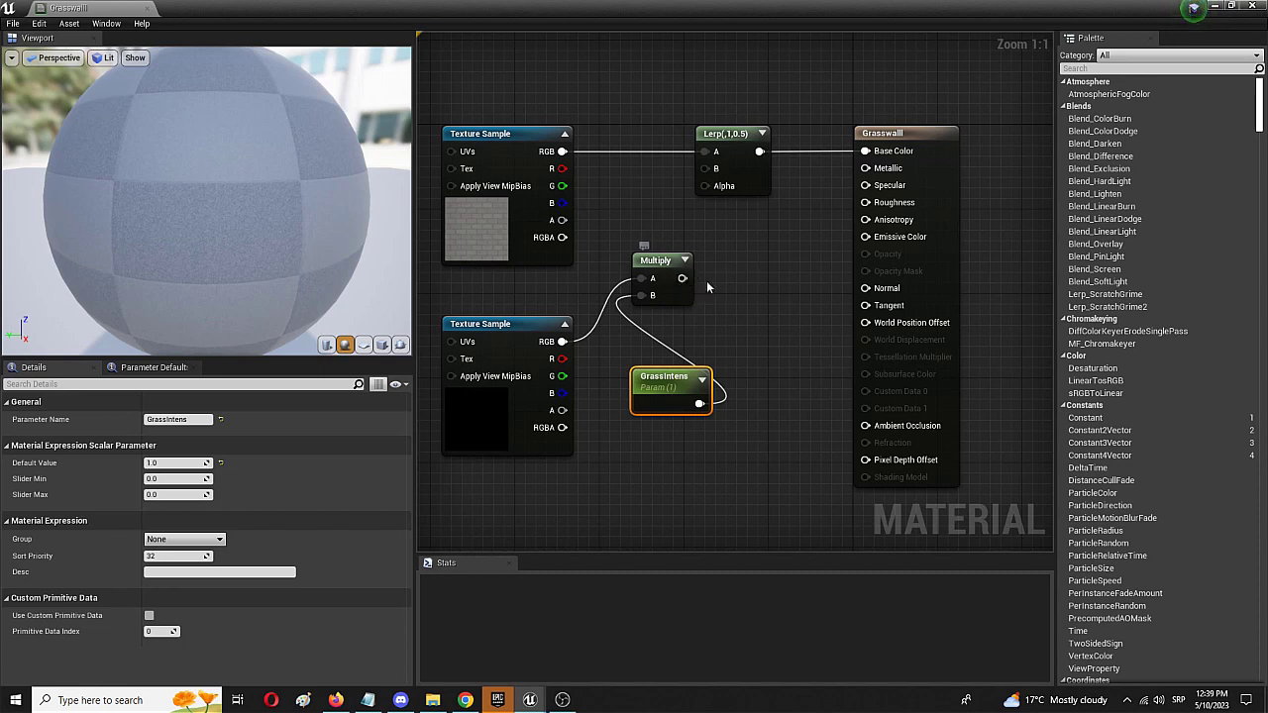
drag(682, 278, 703, 169)
drag(681, 278, 704, 186)
Connect the Multiply output to the Lerp Alpha and rearrange the Lerp, Multiply, GrassIntens and texture nodes
drag(738, 134, 787, 134)
drag(886, 136, 950, 136)
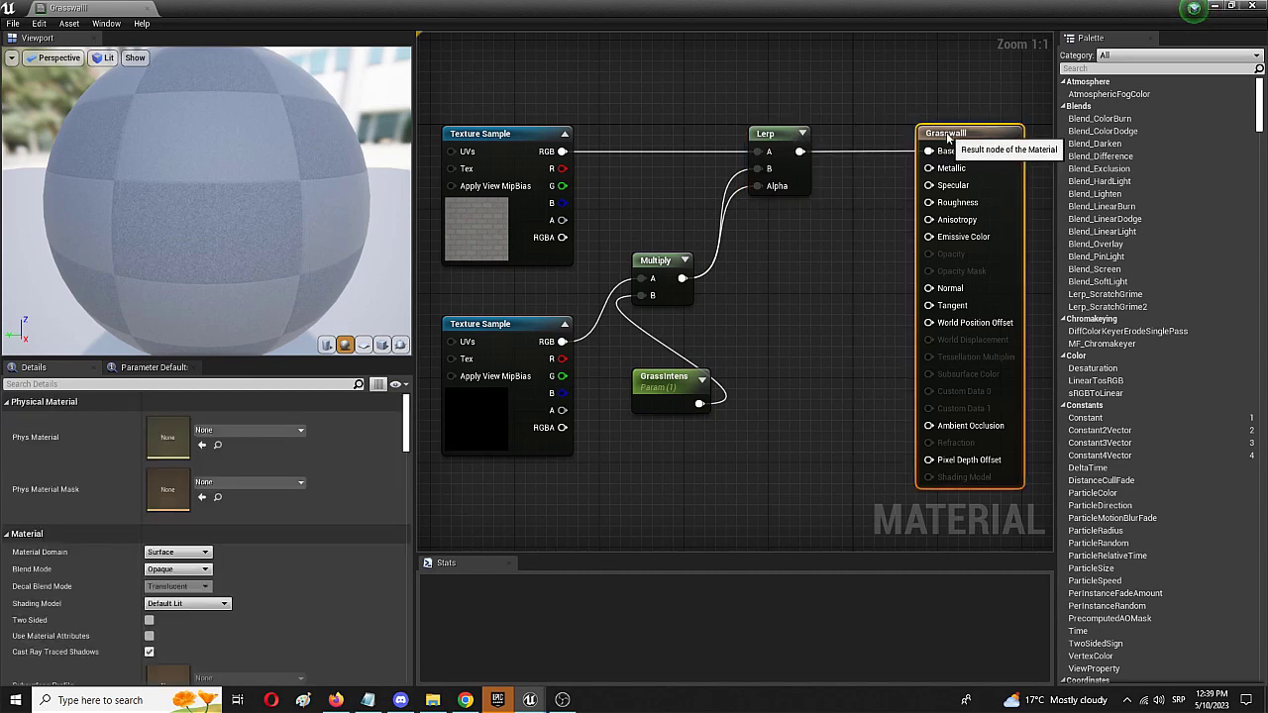
drag(673, 263, 702, 262)
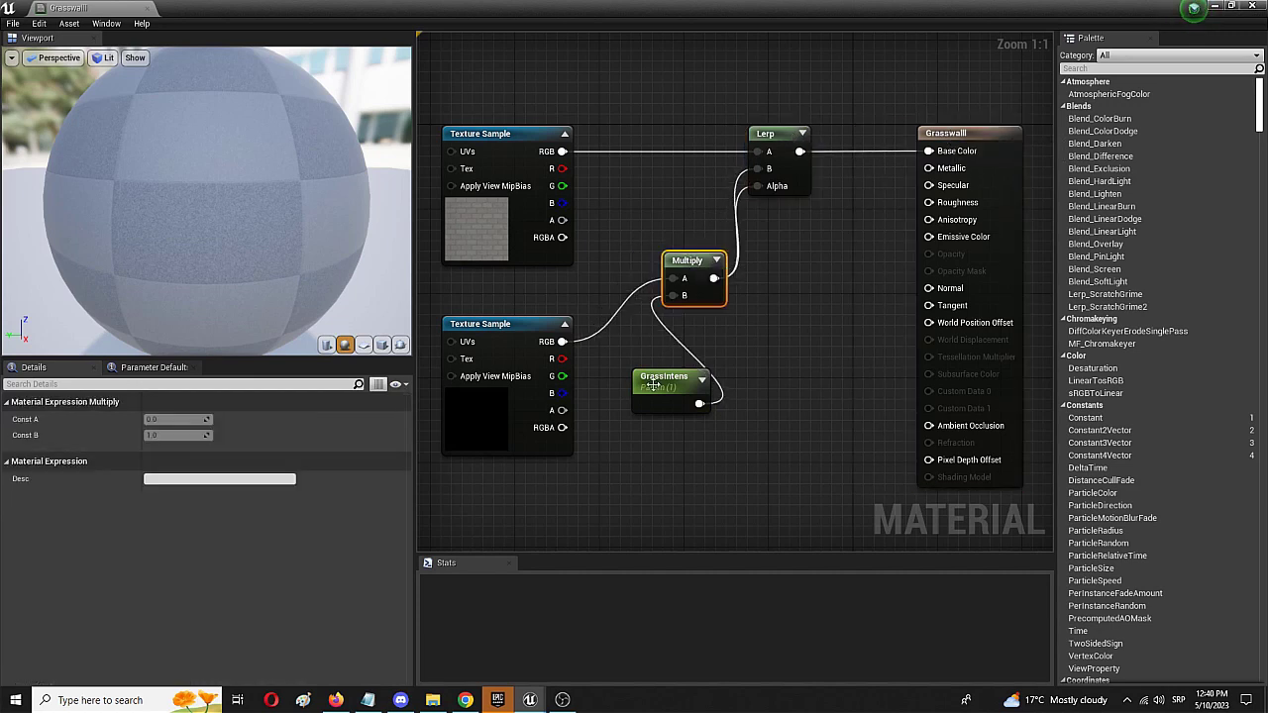
drag(656, 378, 623, 366)
click(683, 272)
drag(683, 272, 703, 272)
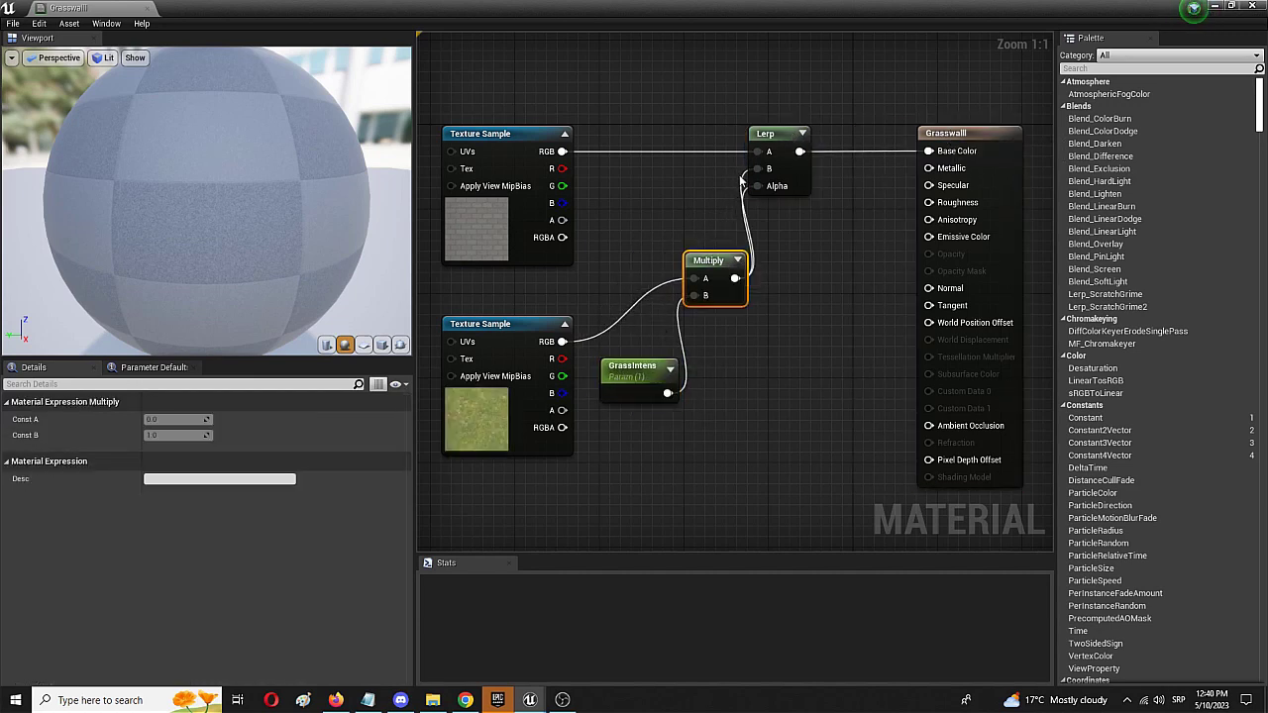
drag(772, 138, 805, 139)
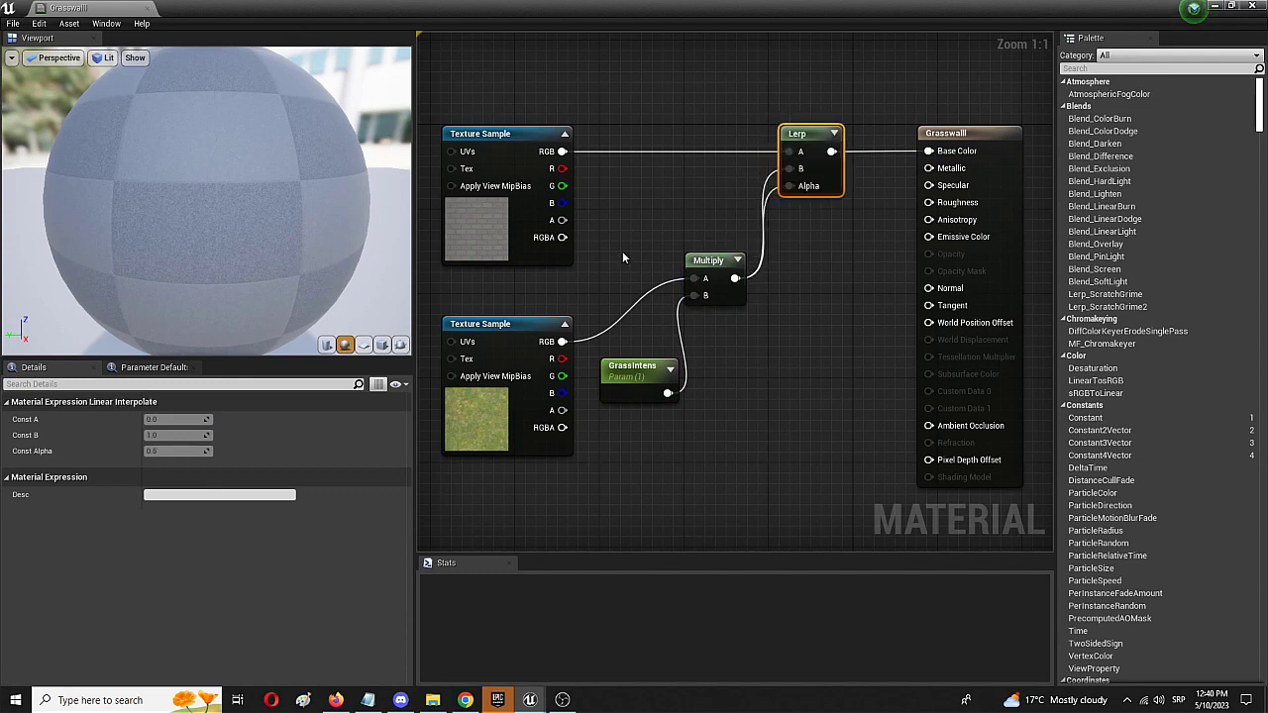
drag(696, 266, 714, 333)
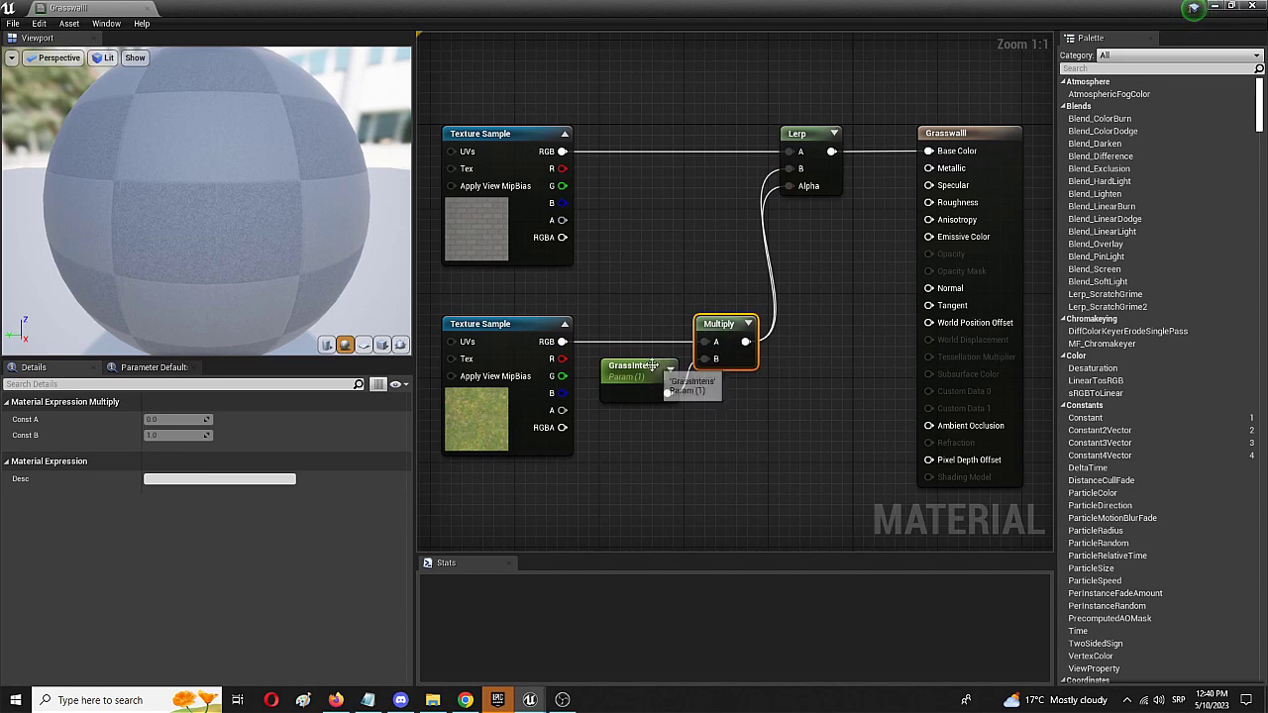
drag(658, 370, 646, 413)
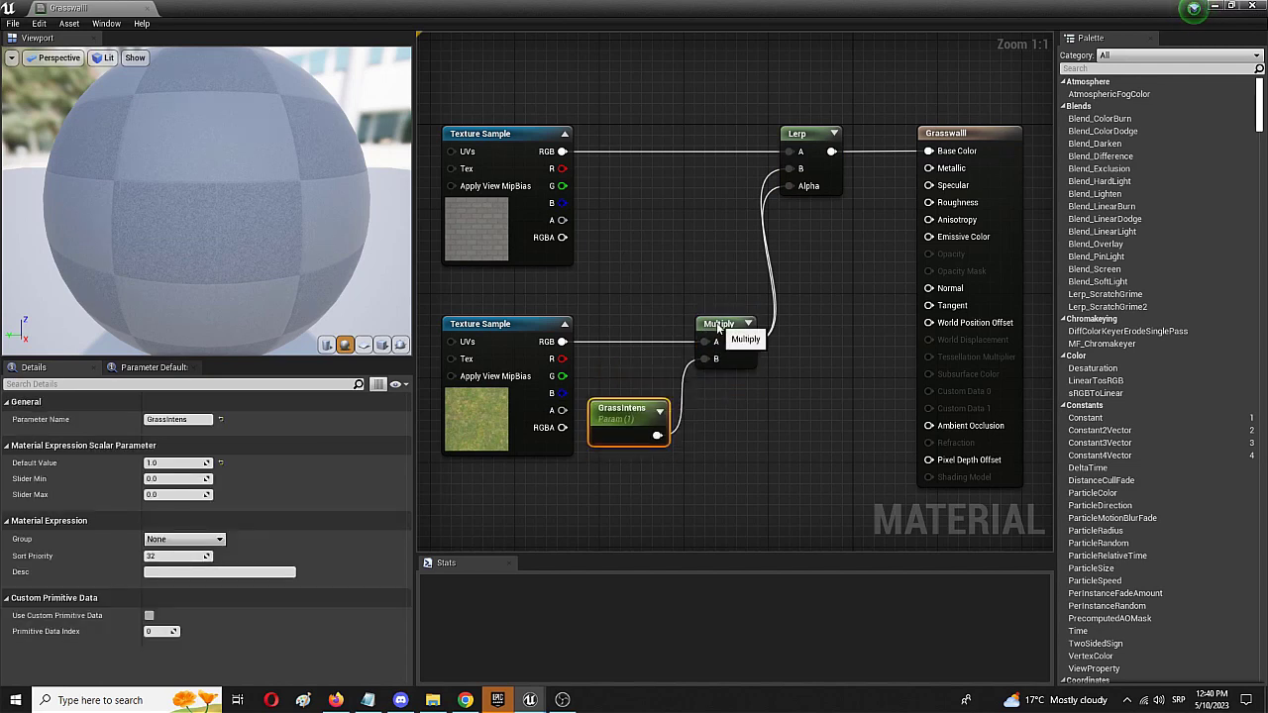
drag(716, 325, 696, 325)
drag(623, 407, 613, 407)
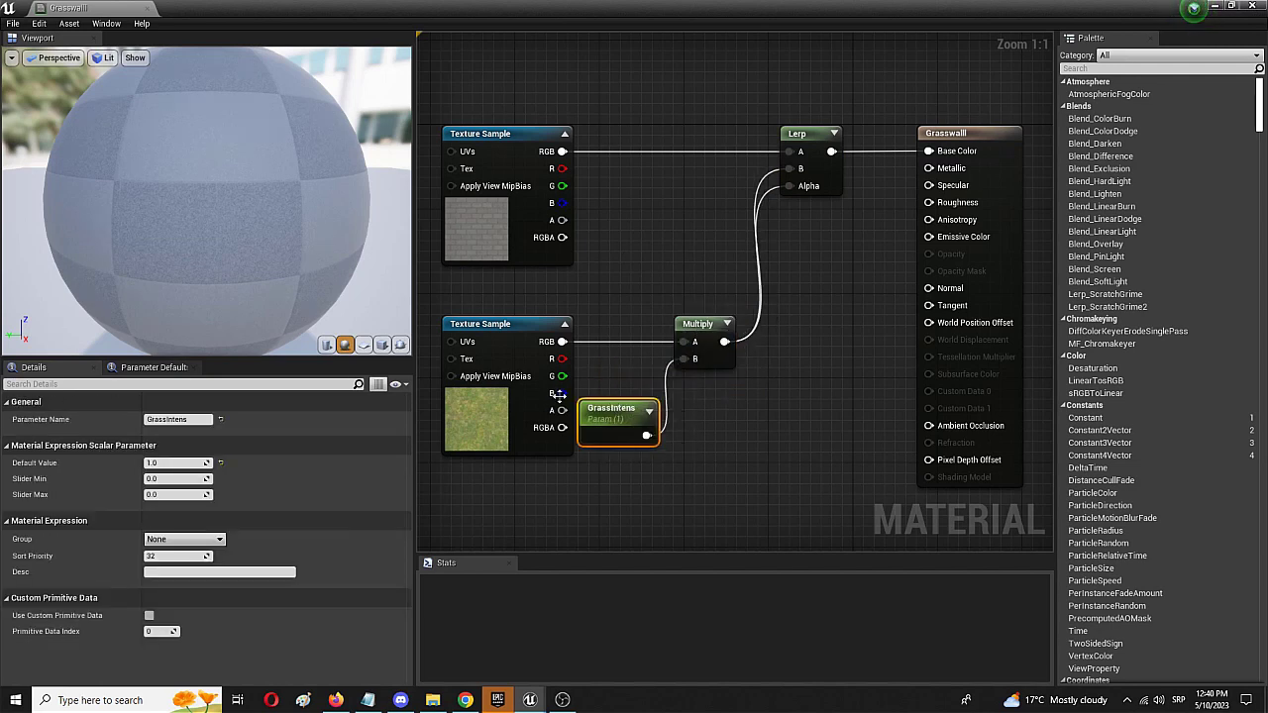
drag(515, 335, 504, 335)
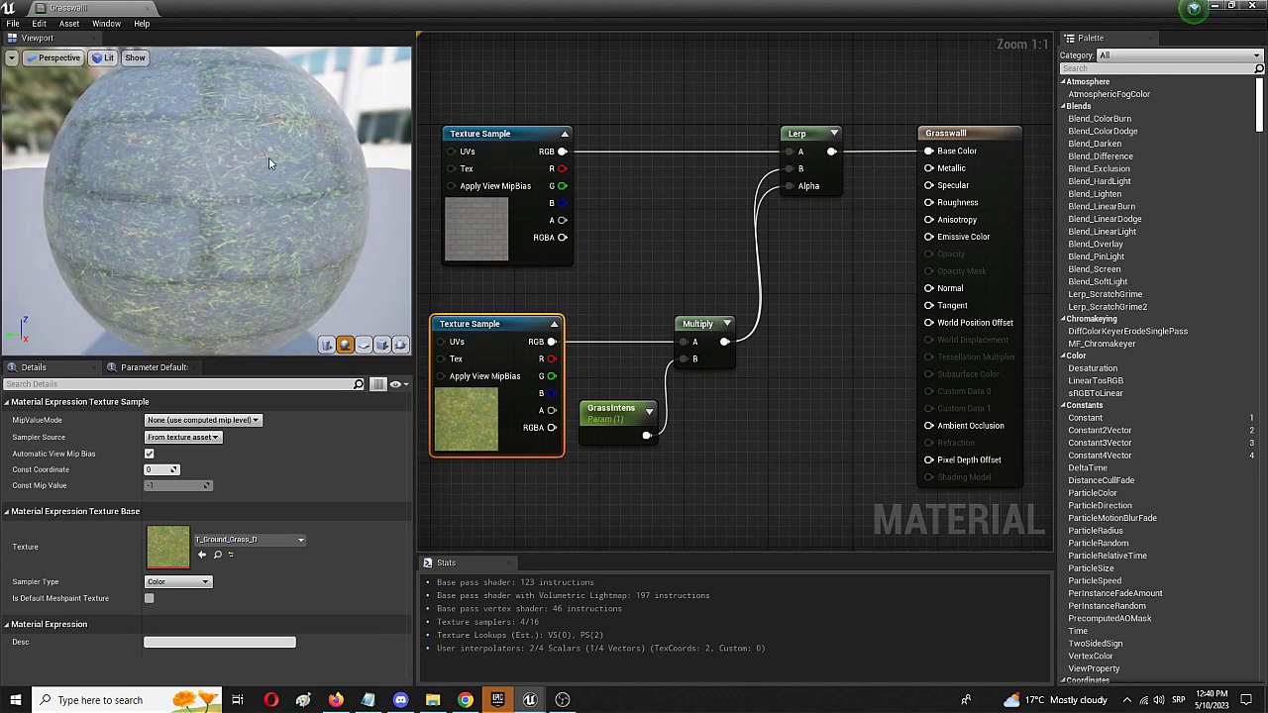
Lower GrassIntens's default value to 0.5 and save the Grasswall material
click(705, 323)
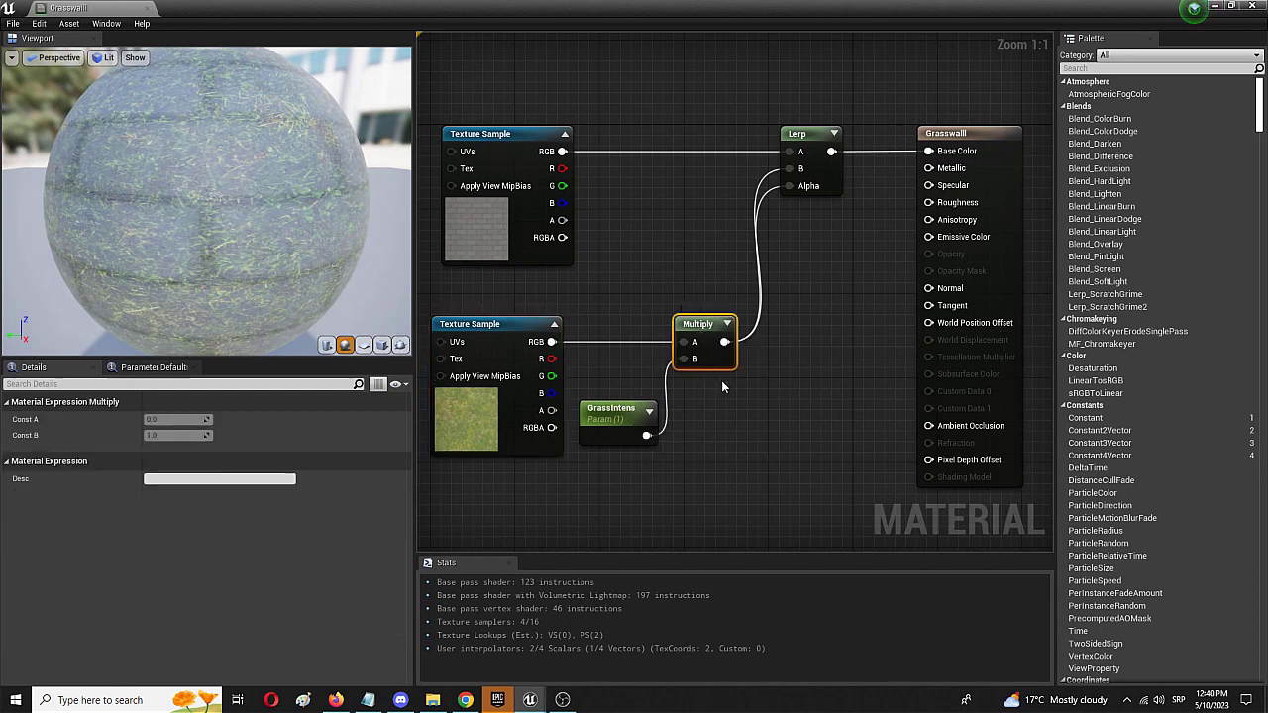
click(614, 409)
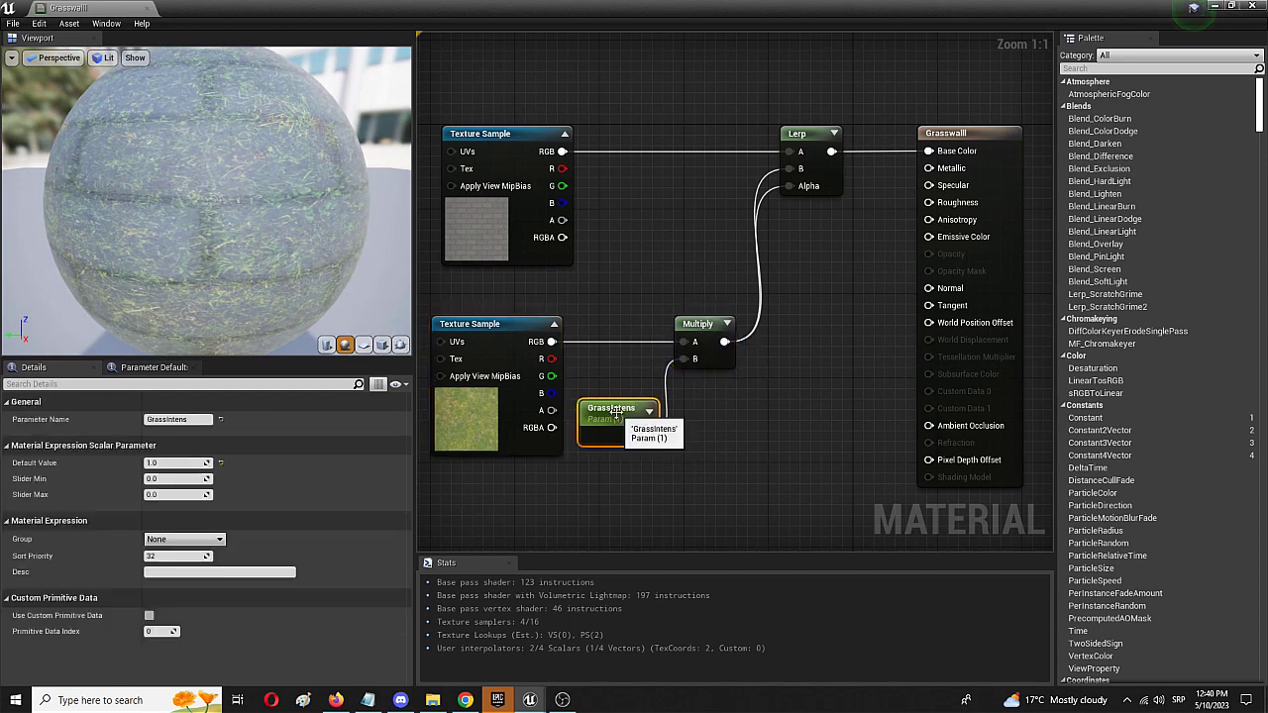
click(181, 463)
text(0.5)
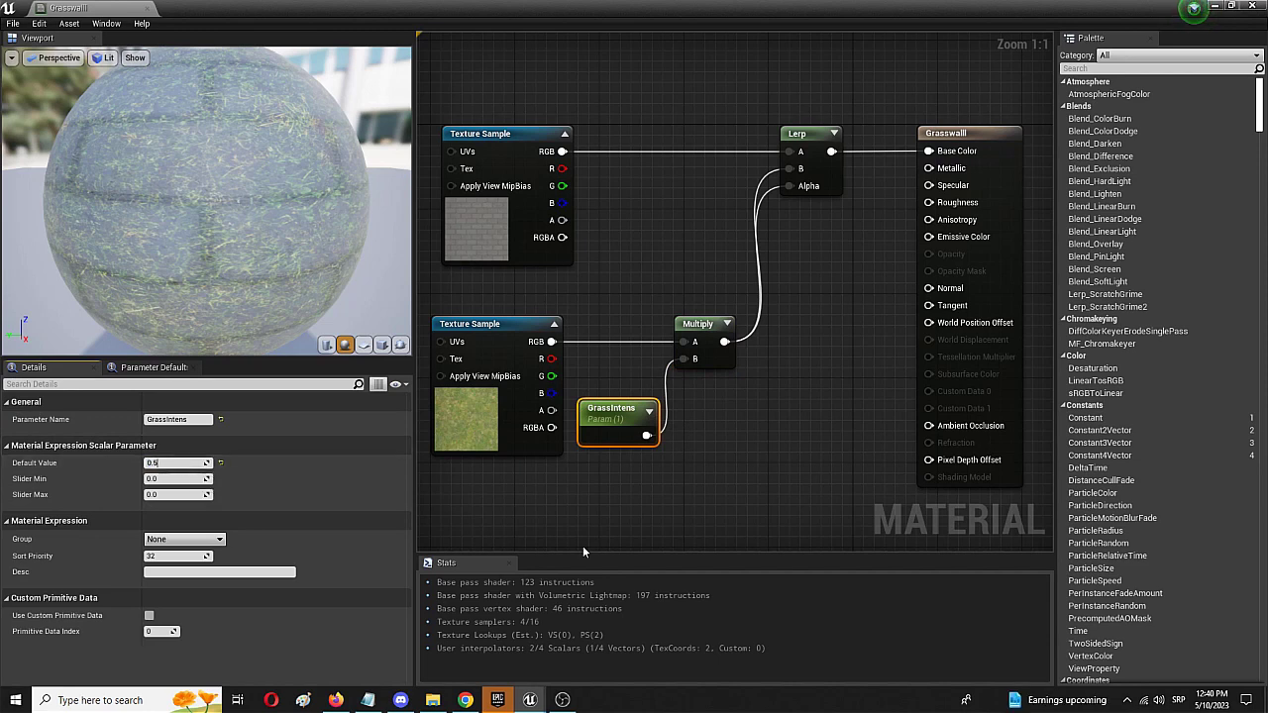
click(588, 504)
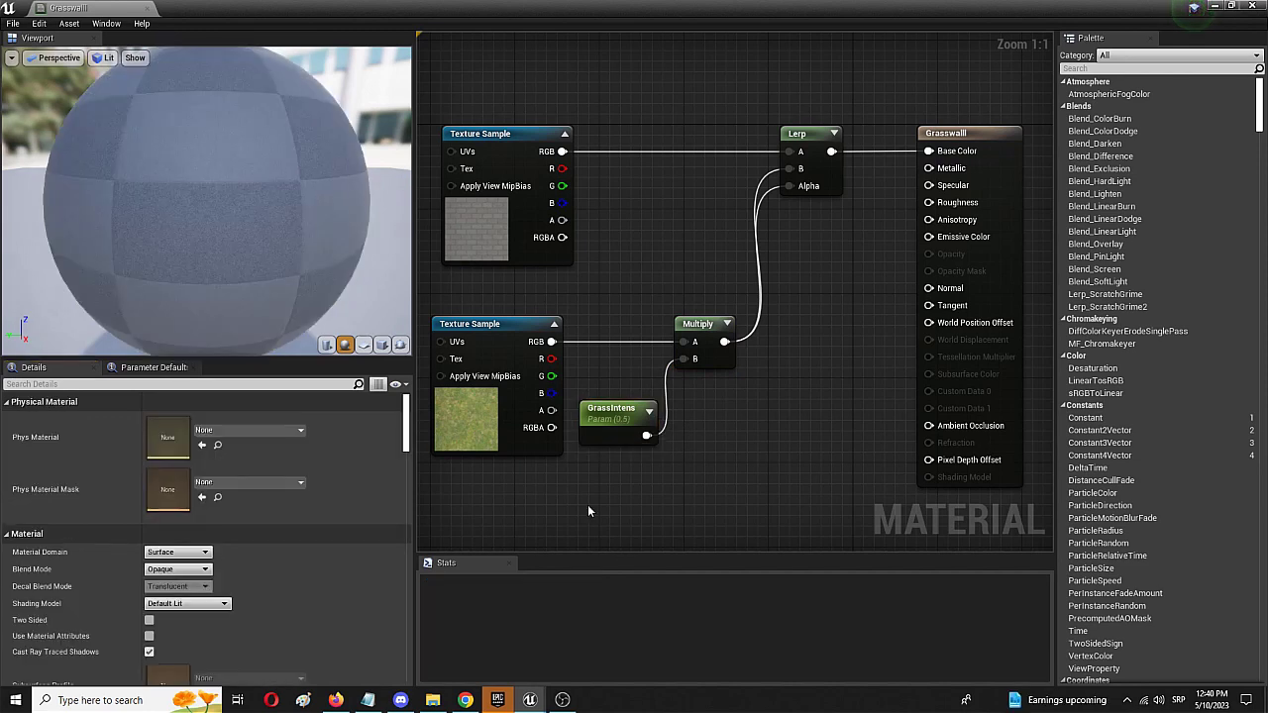
click(13, 23)
click(27, 77)
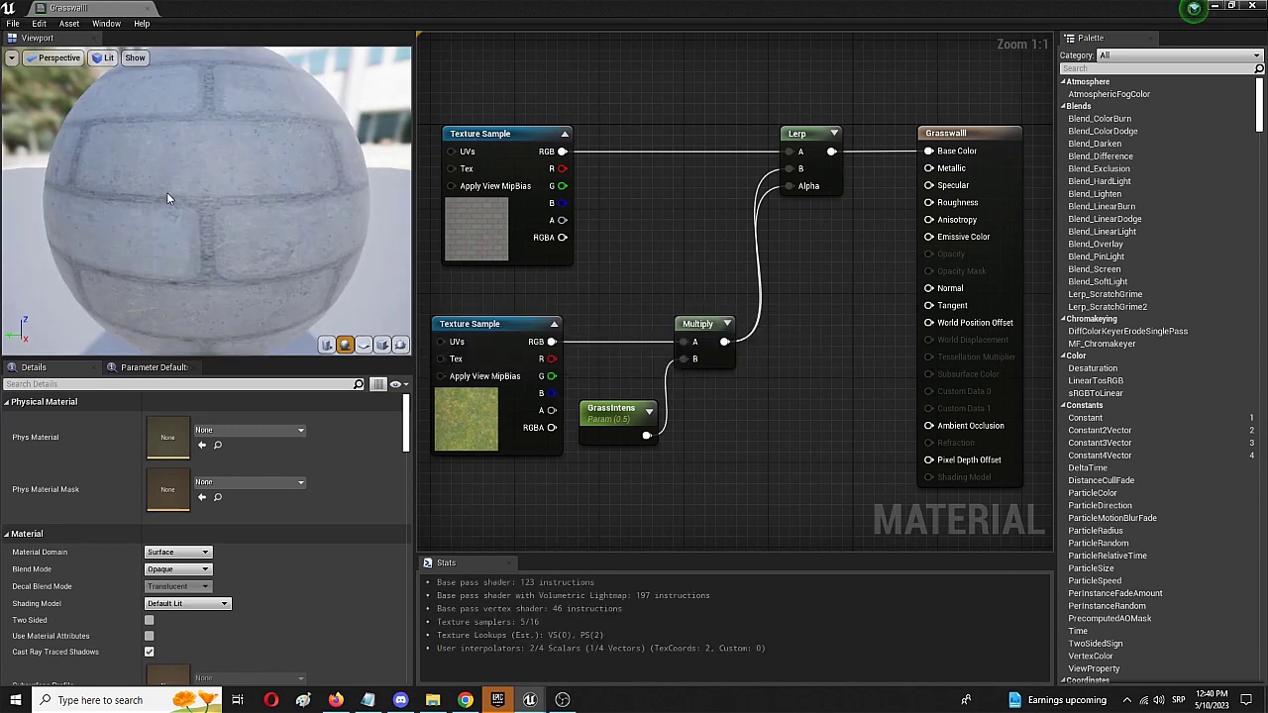
Raise GrassIntens's default value to 1.15 and save the material
mouse_move(167, 201)
right_down()
mouse_move(166, 163)
mouse_move(169, 204)
right_up()
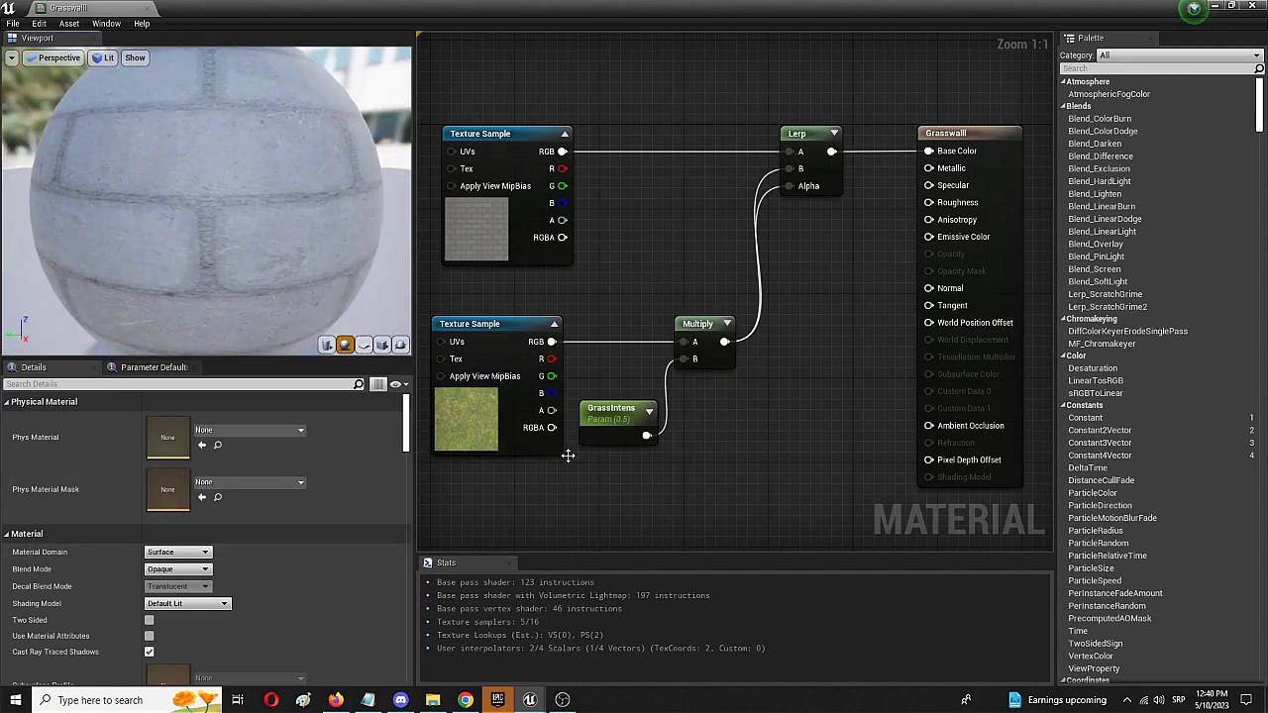
click(615, 416)
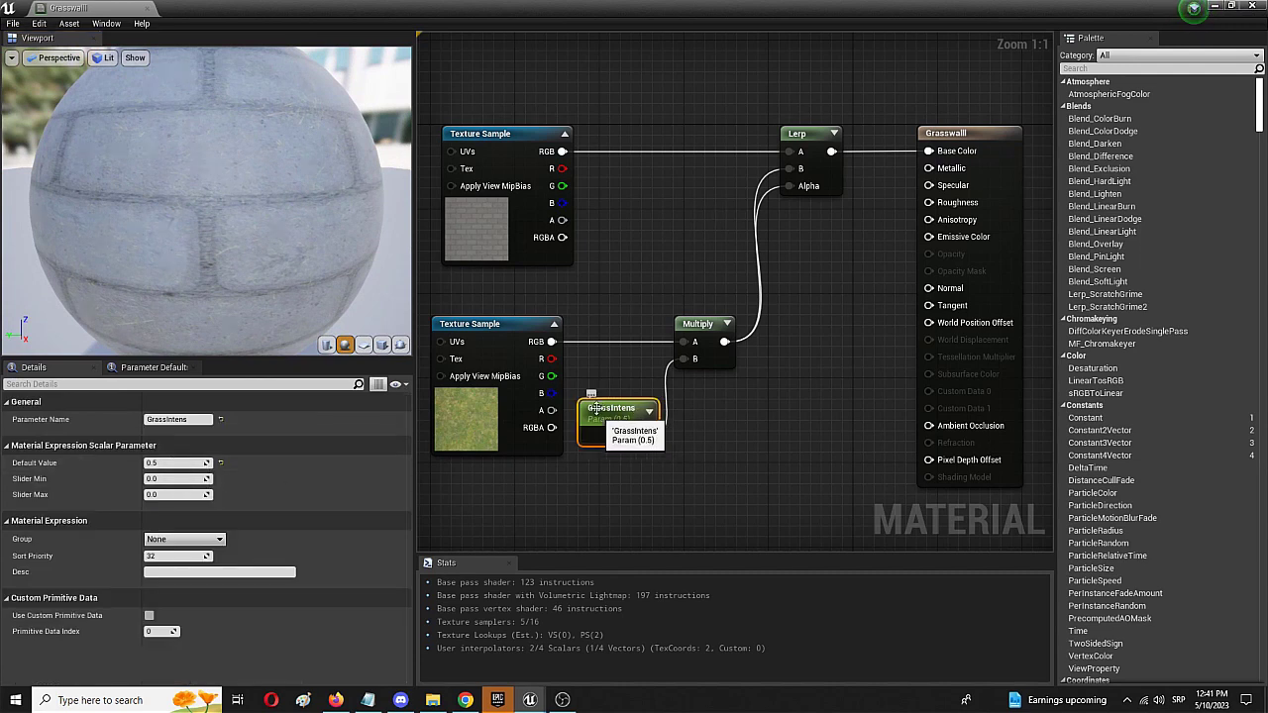
click(174, 463)
text(1.1)
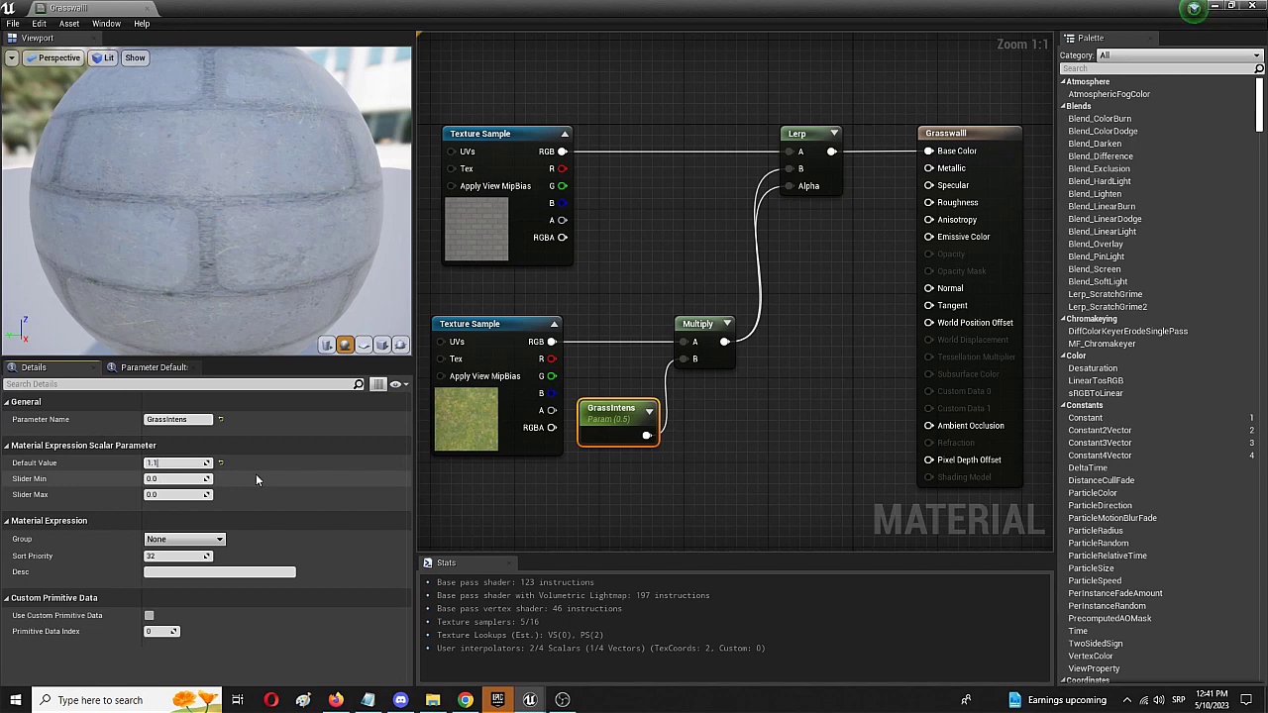
text(5)
click(498, 492)
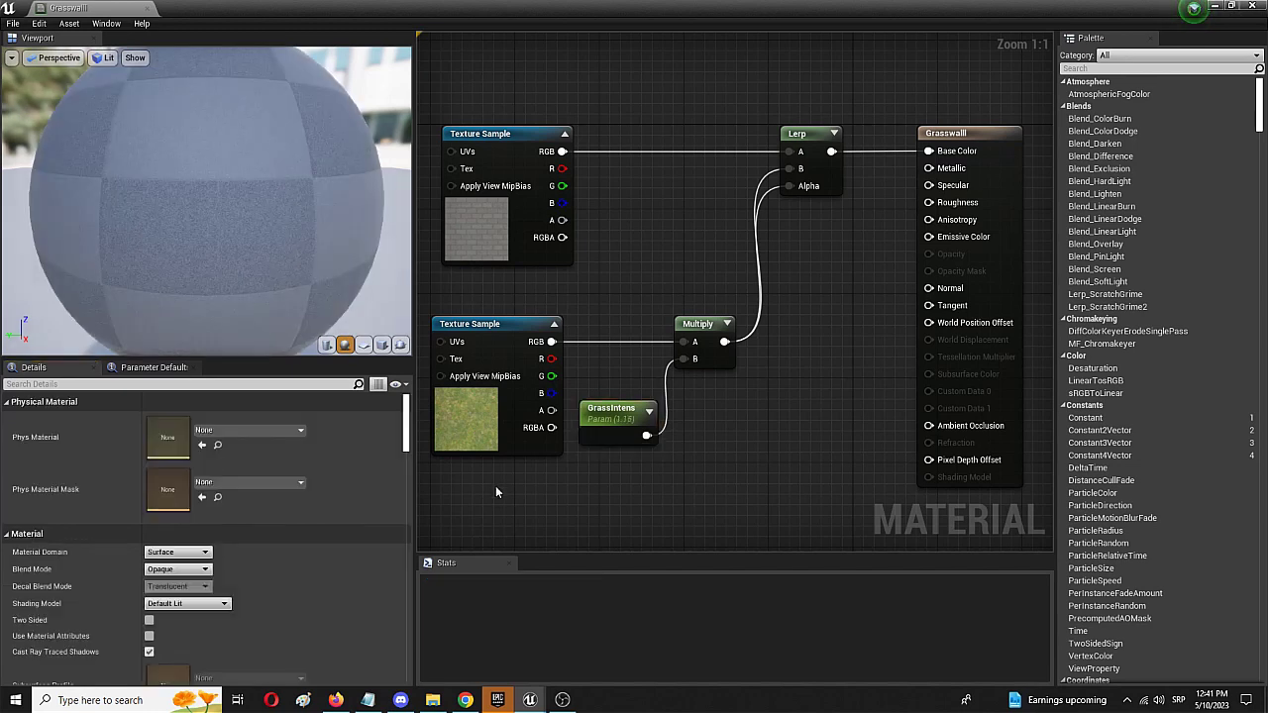
click(13, 22)
click(15, 49)
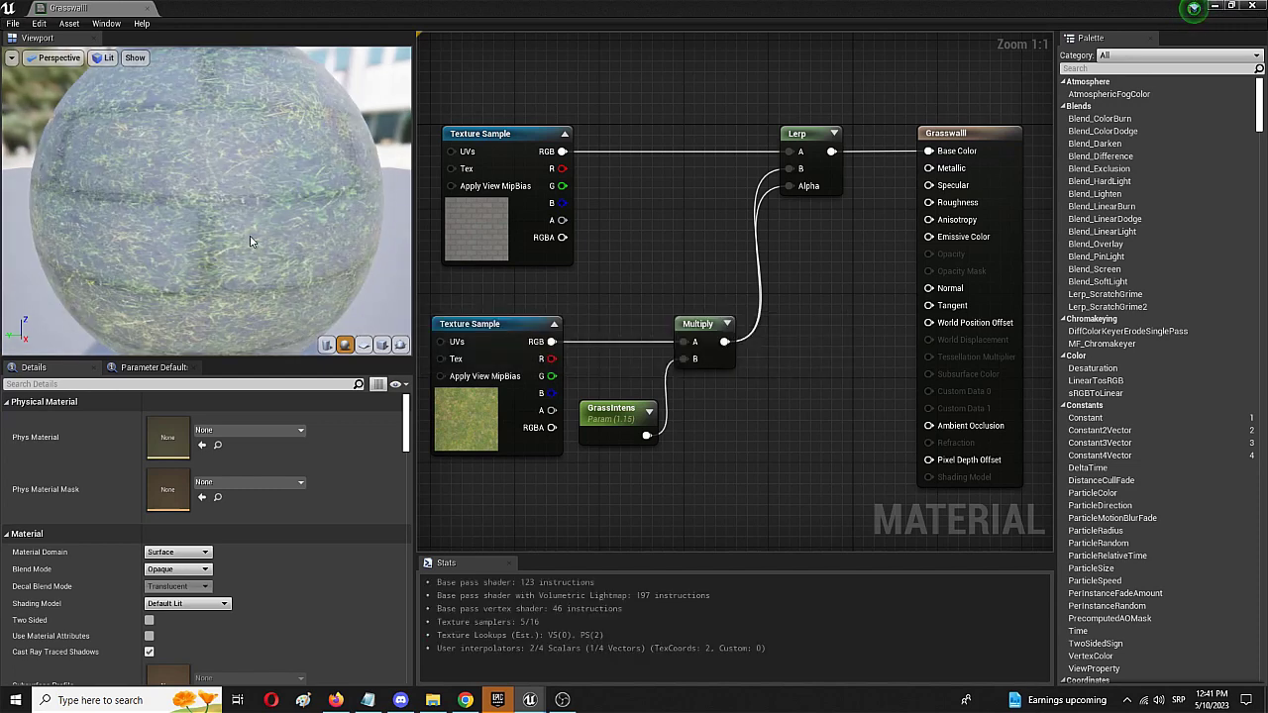
Zoom the preview back out and nudge the brick Texture Sample node to the right
scroll(247, 223, down, 3)
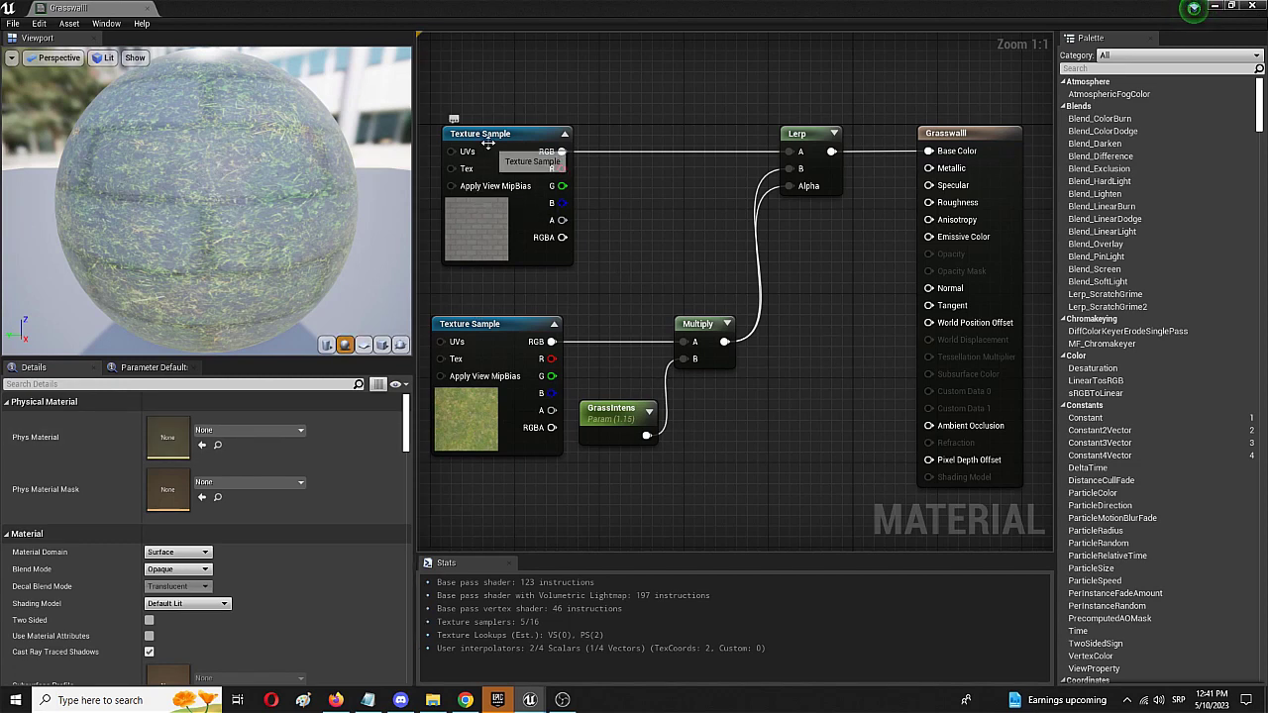
drag(494, 138, 553, 136)
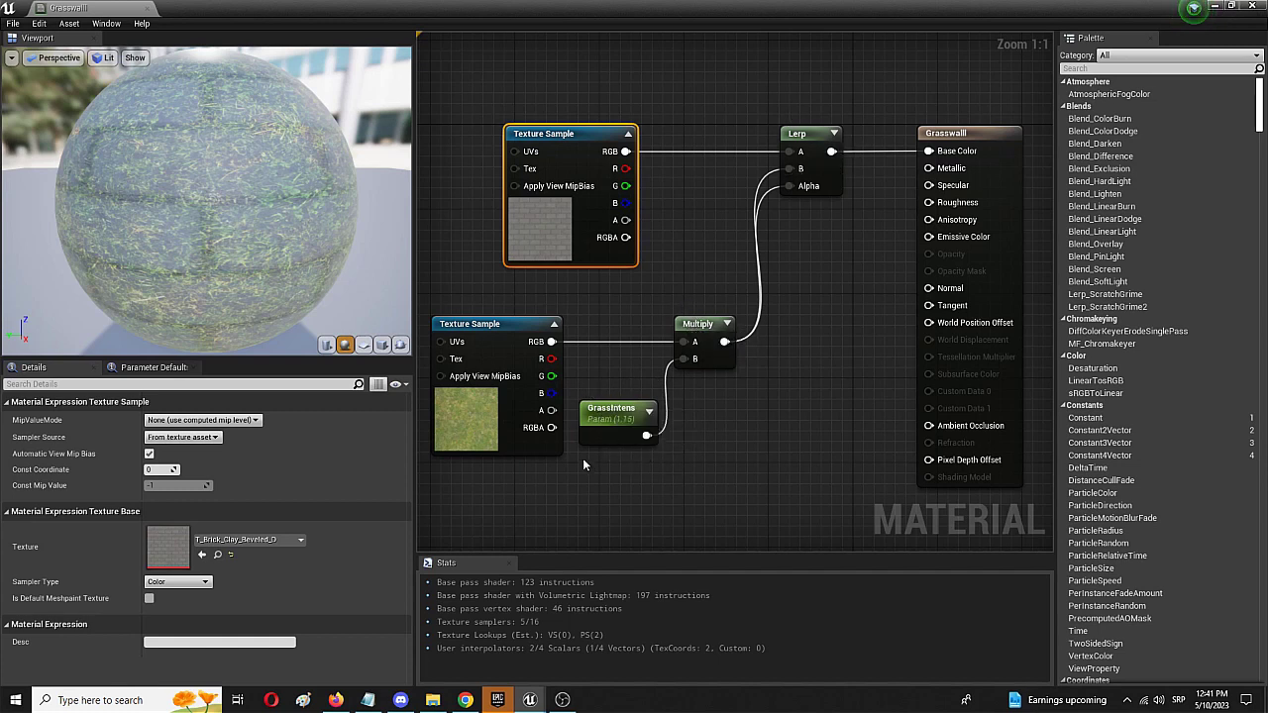
Change the GrassIntens parameter's default value from 1.15 to 1.7 and save the Grasswalll material
click(609, 421)
click(174, 463)
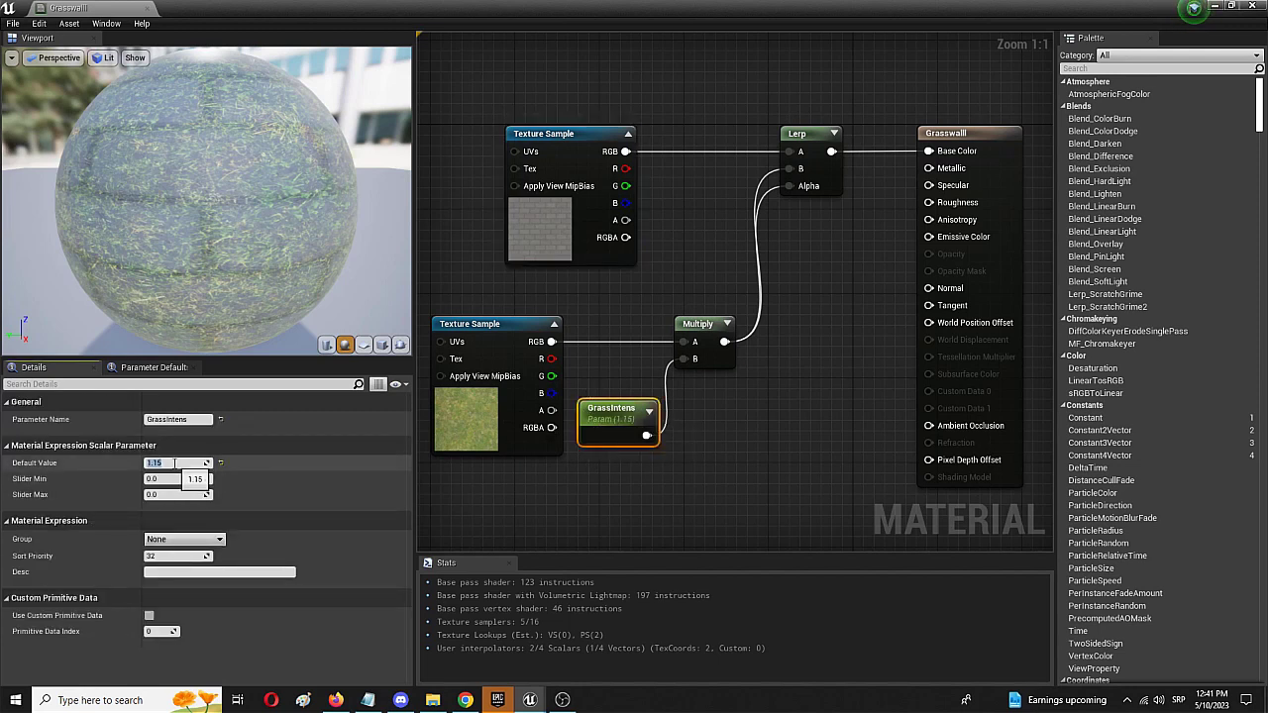
key(BackSpace)
text(1.7)
key(Return)
click(516, 485)
click(12, 23)
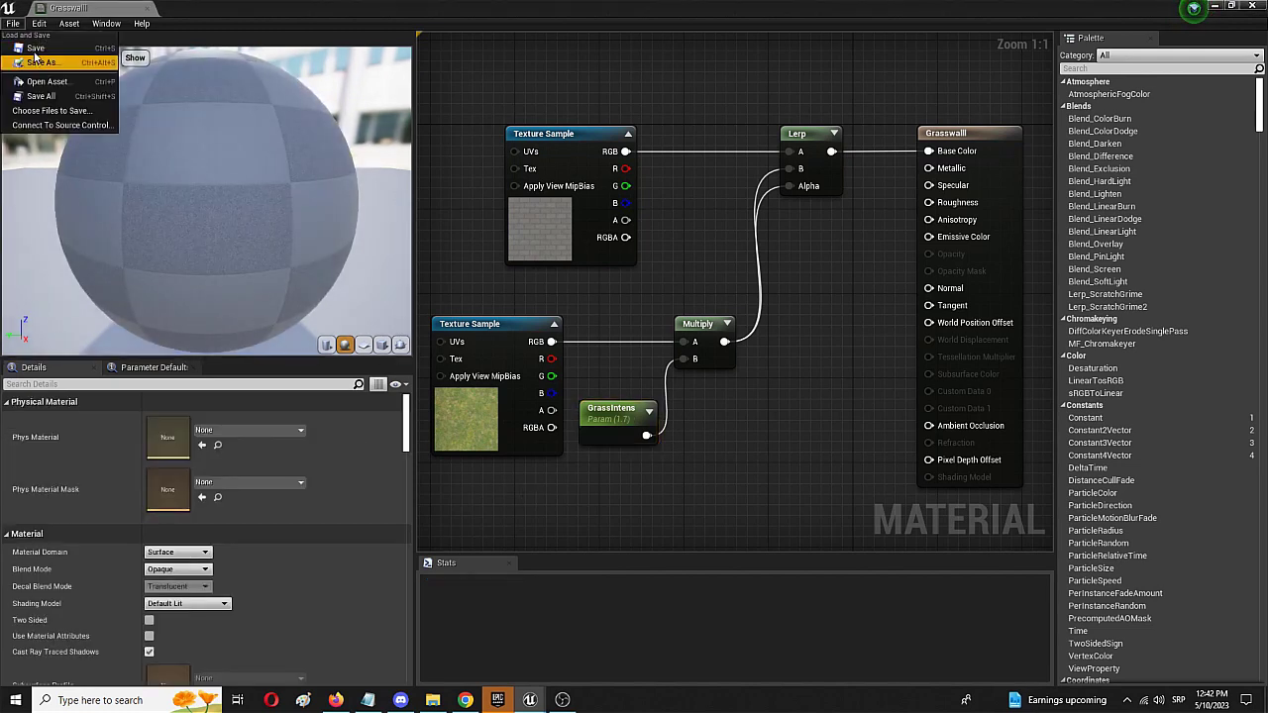
click(36, 47)
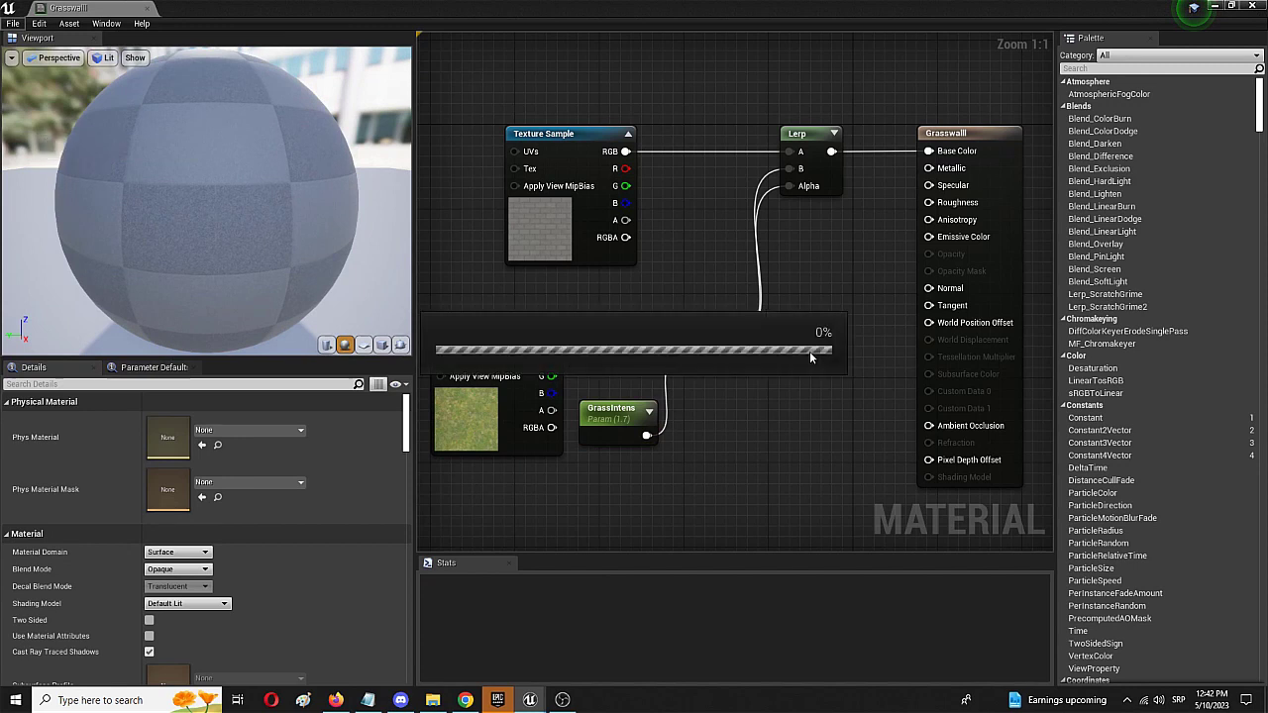